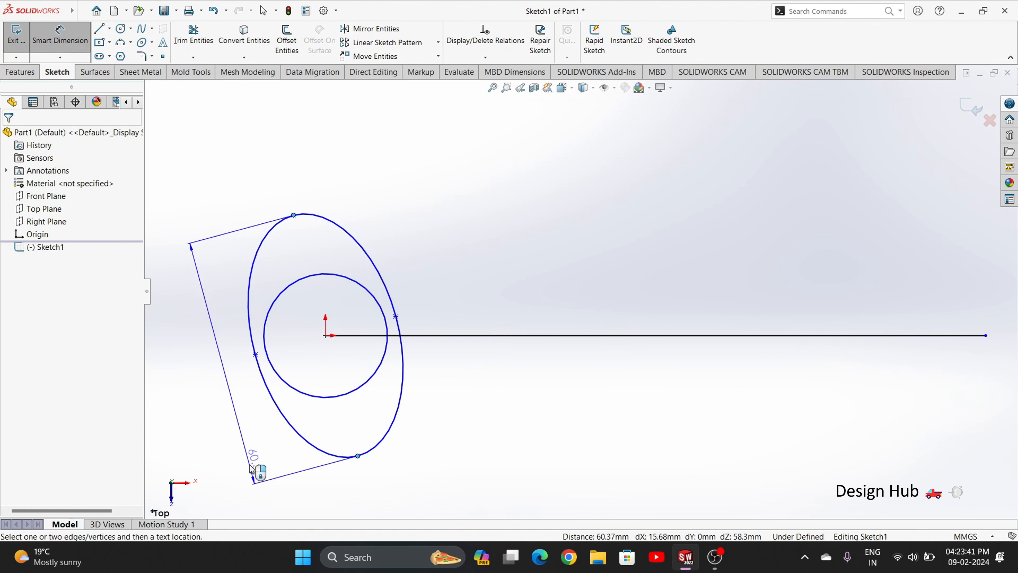
Dimension the ellipse with a 55 mm long axis and a 50 mm short axis, and reposition the 55 mm dimension.
left_click(248, 457)
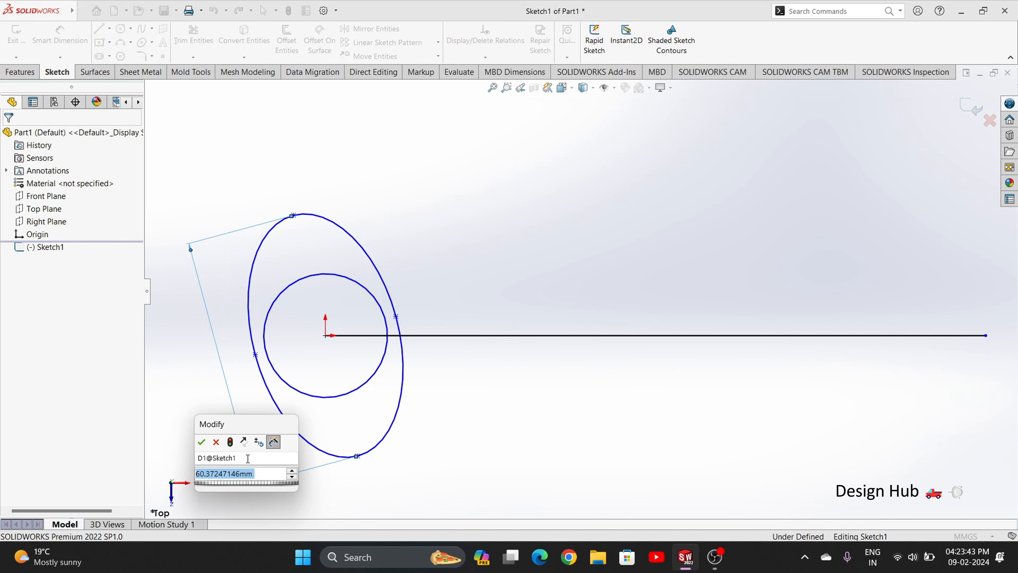
type("55")
key("Return")
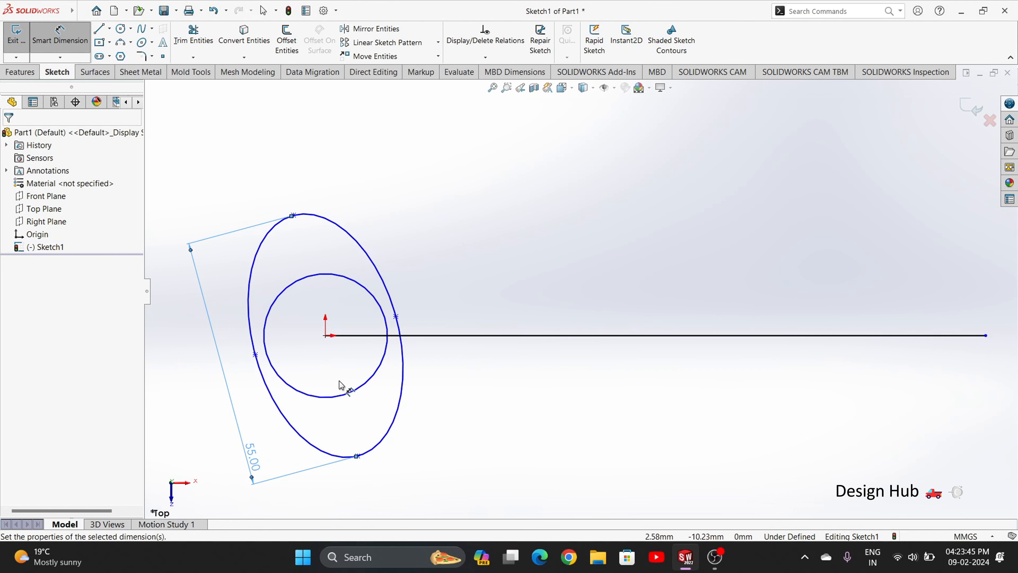
left_click(255, 355)
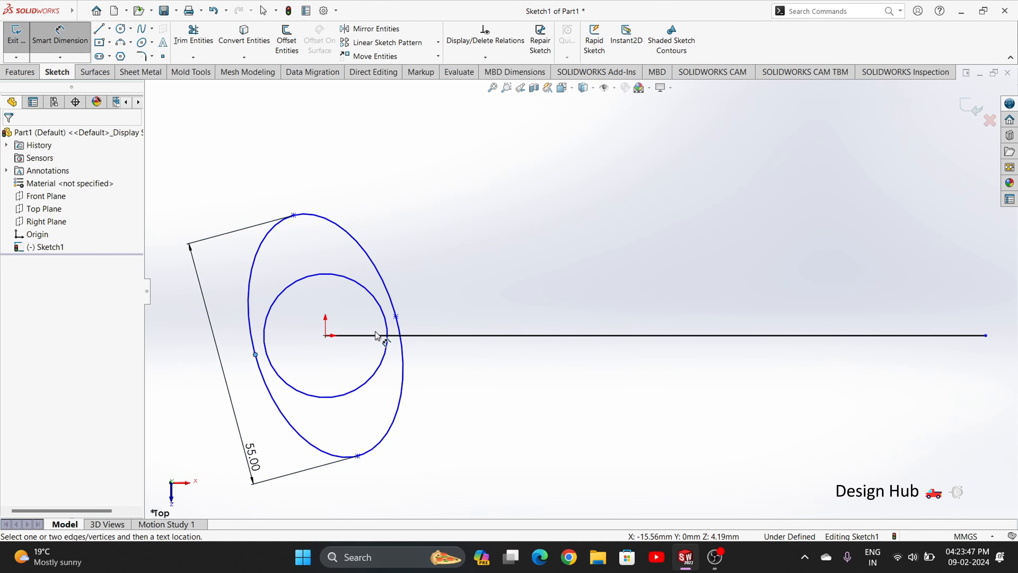
left_click(396, 316)
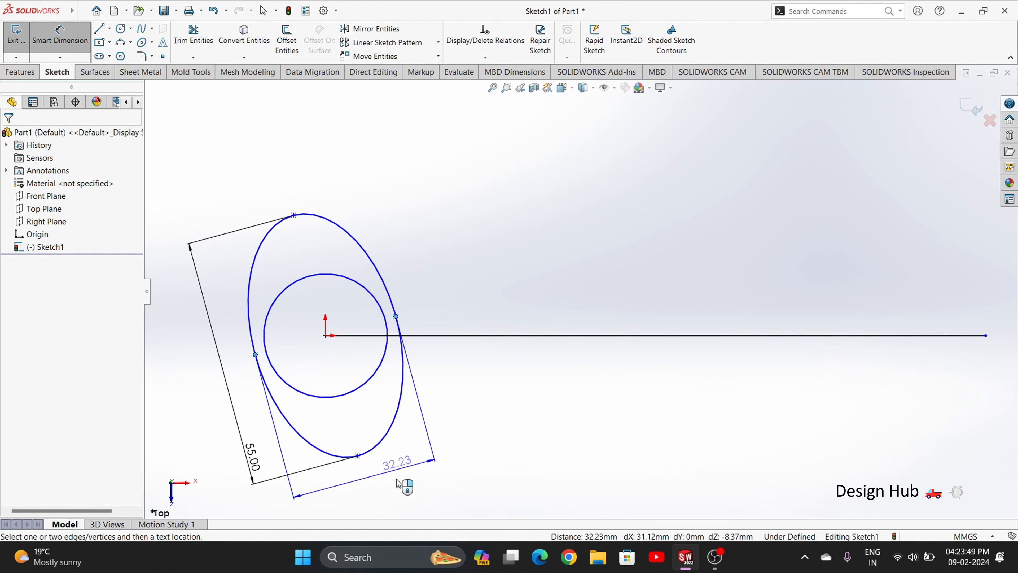
left_click(431, 503)
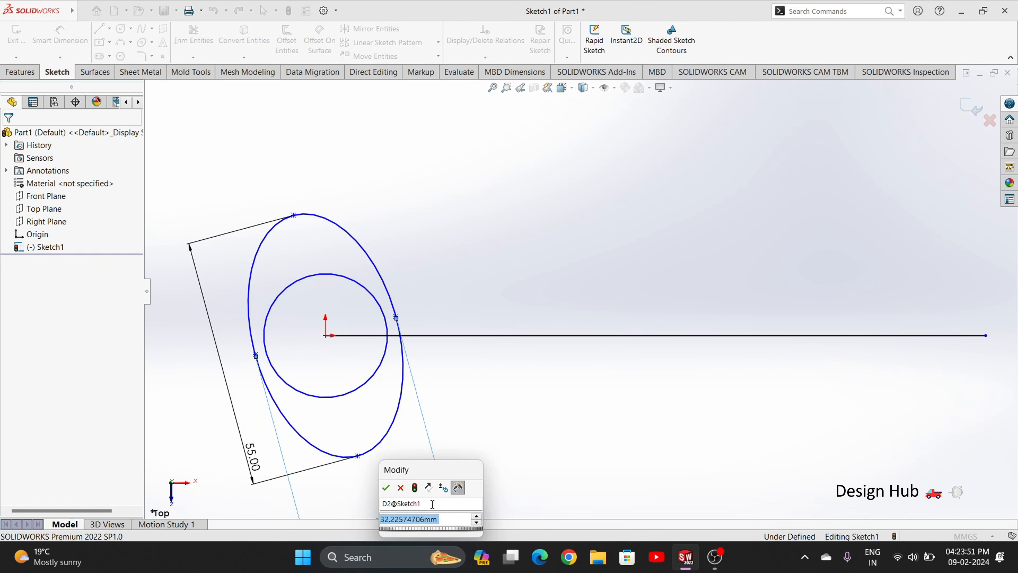
type("50")
key("Return")
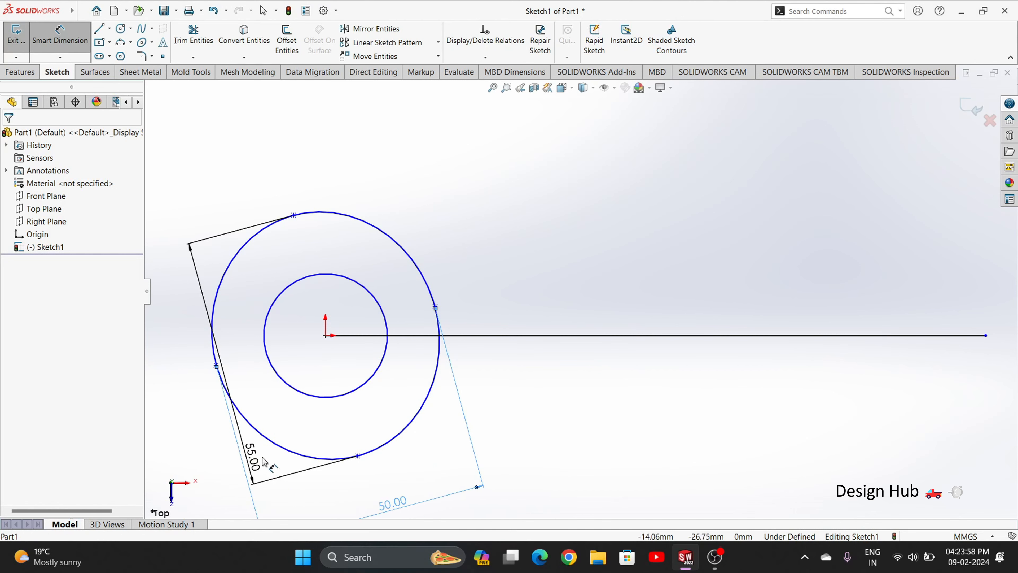
mouse_move(247, 456)
left_mouse_down()
mouse_move(181, 385)
mouse_move(194, 391)
left_mouse_up()
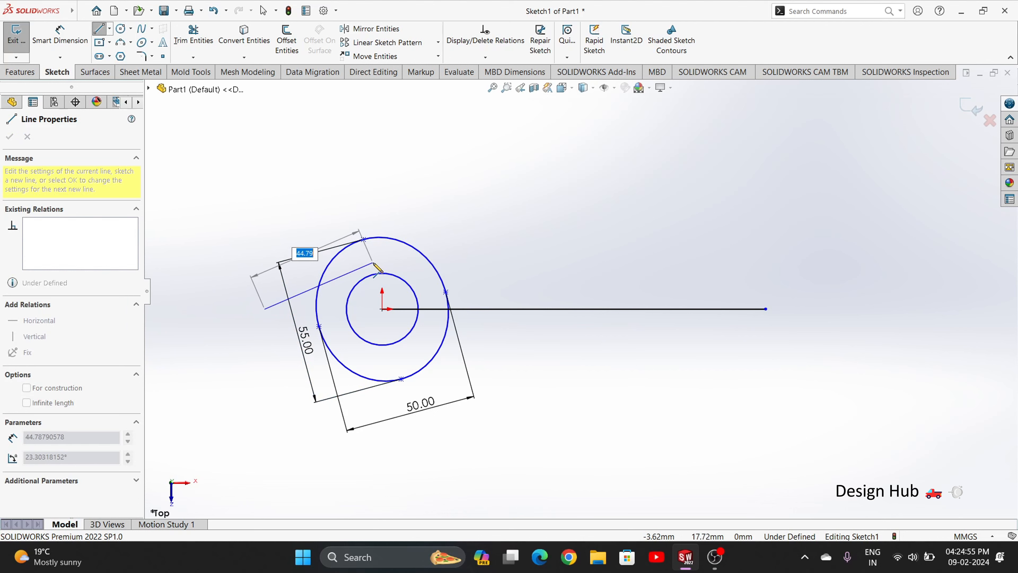
Sketch a slanted line about 45 mm long into the ellipse, and set its angle to the horizontal line to 17°.
left_click(374, 263)
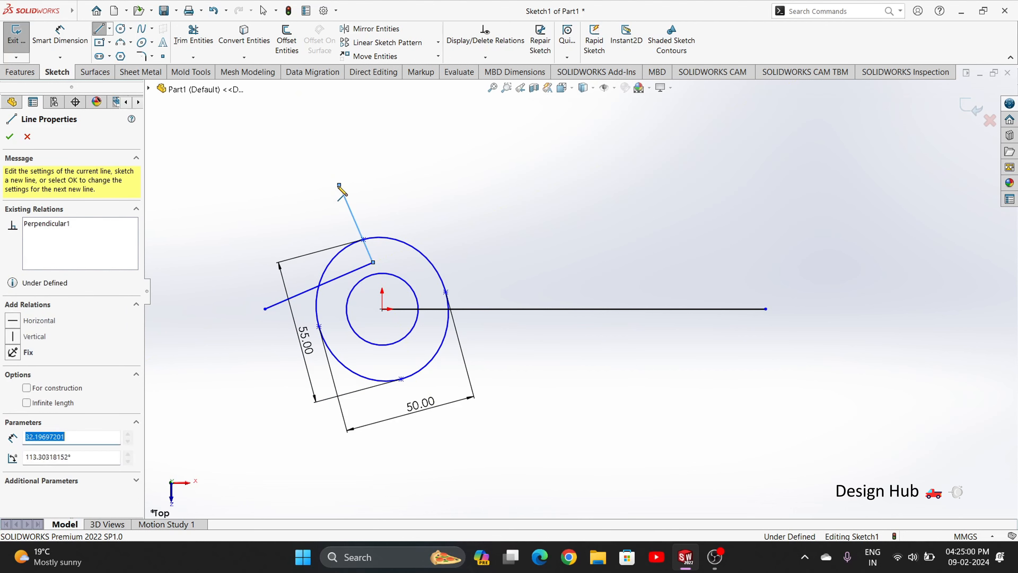
key("Escape")
left_click(60, 35)
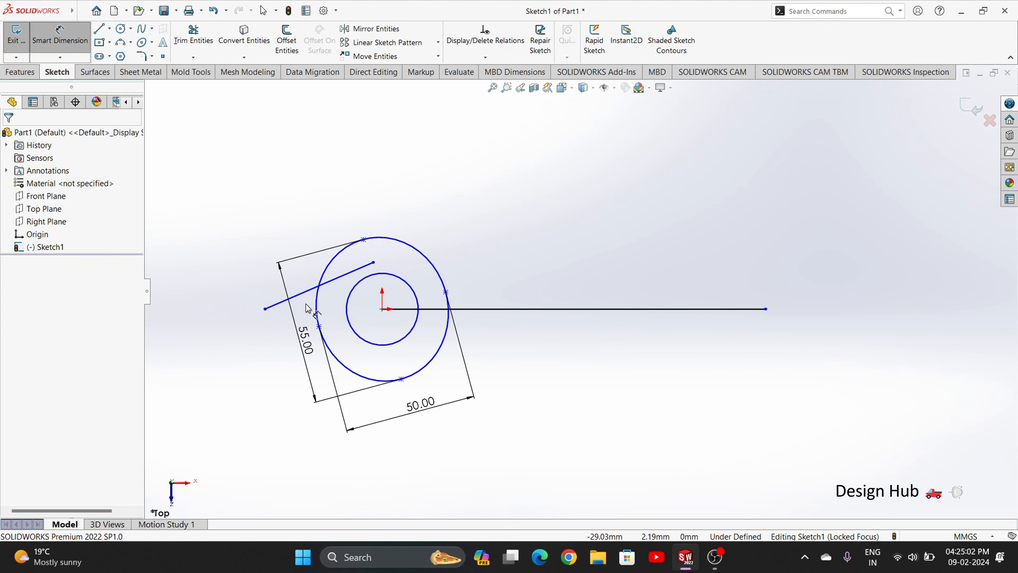
left_click(281, 306)
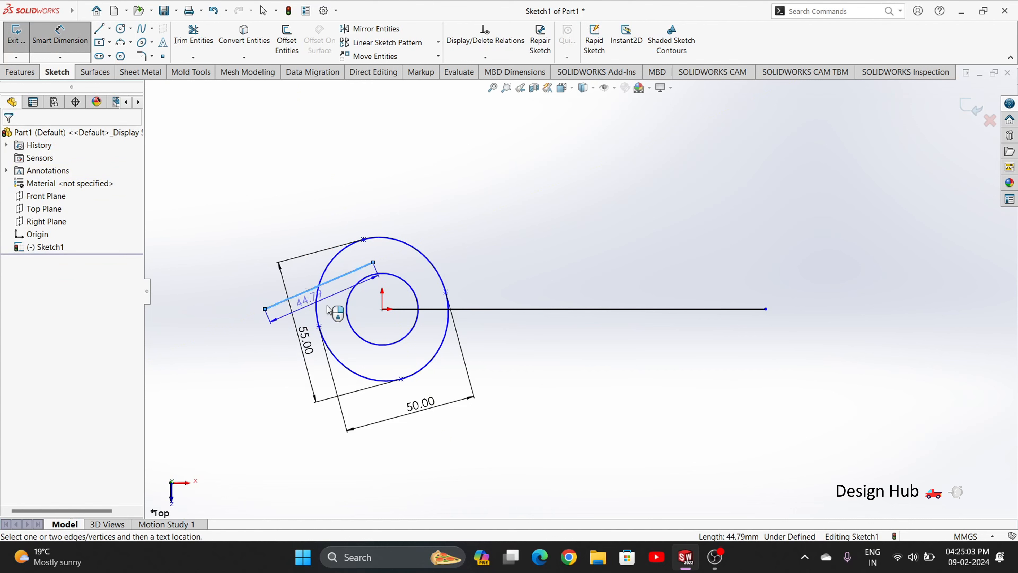
left_click(419, 310)
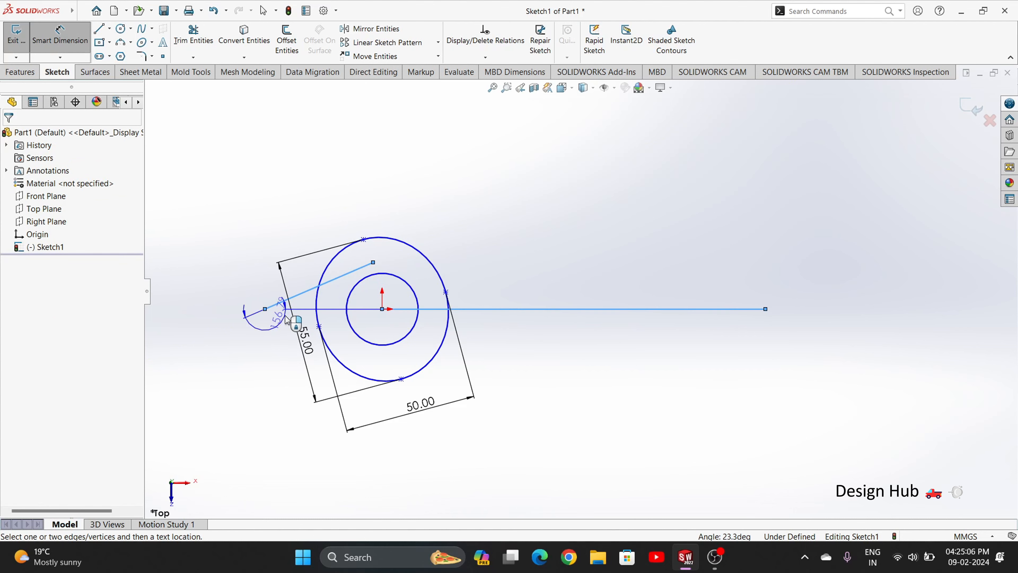
scroll(363, 311, "up", 3)
scroll(484, 295, "down", 8)
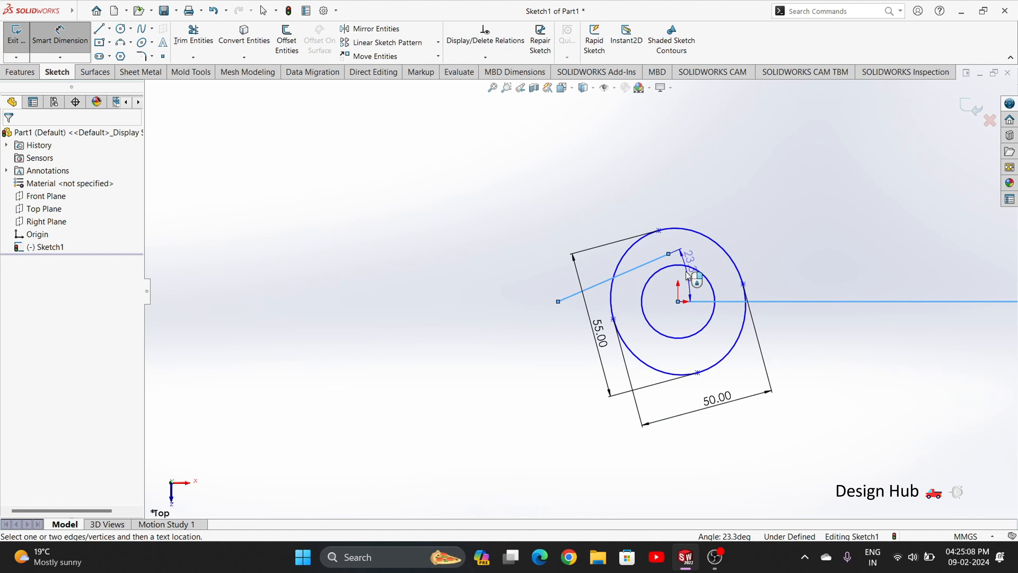
scroll(576, 308, "down", 3)
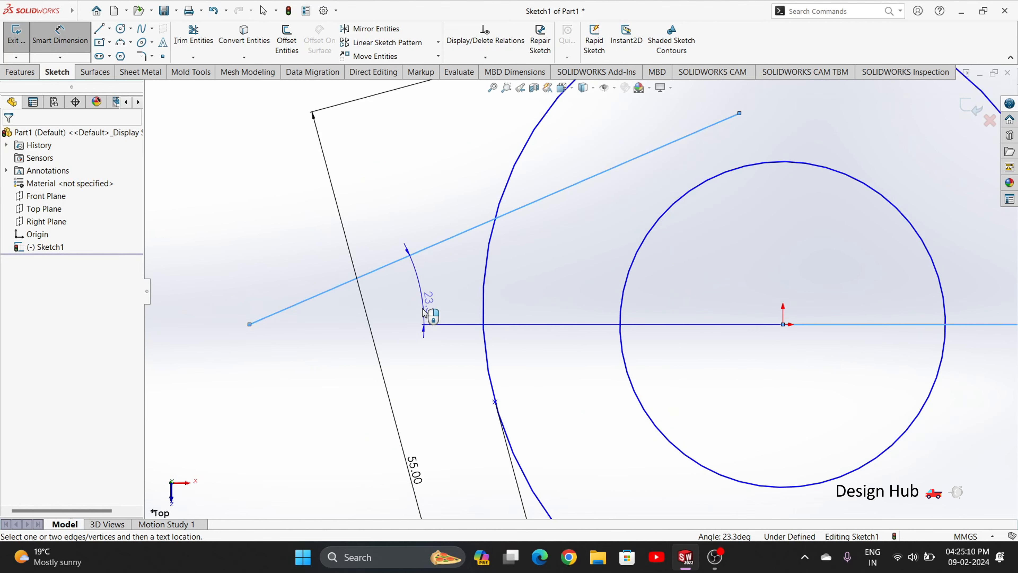
left_click(427, 300)
type("1")
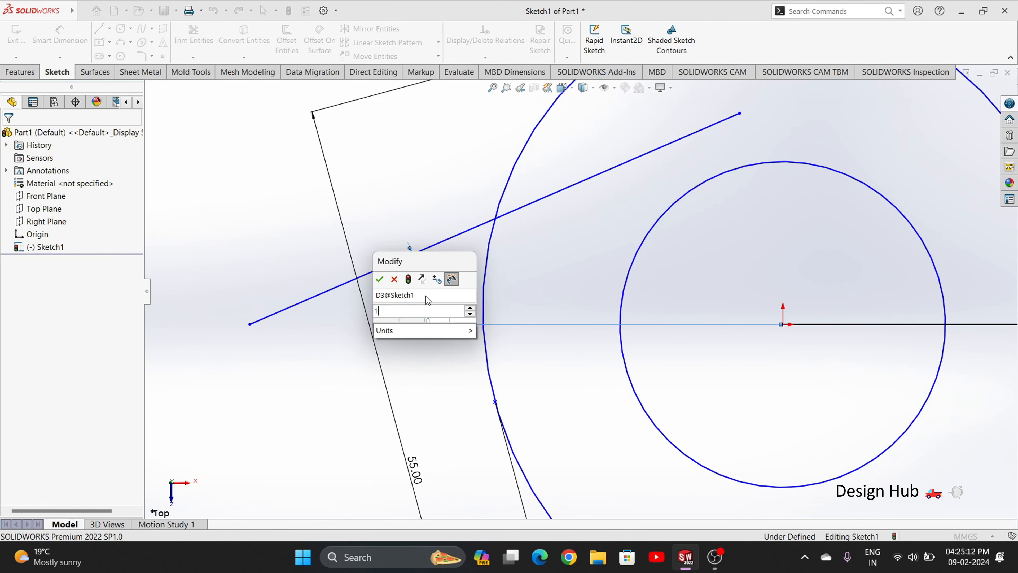
type("7")
key("Return")
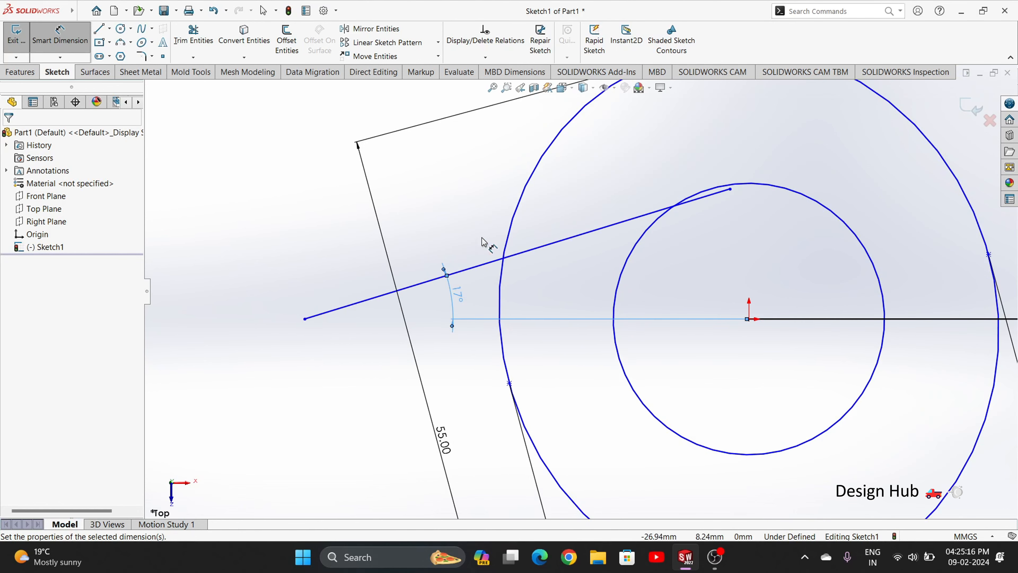
Extend the upper end of the 17° line until it meets the inner circle.
left_click(194, 57)
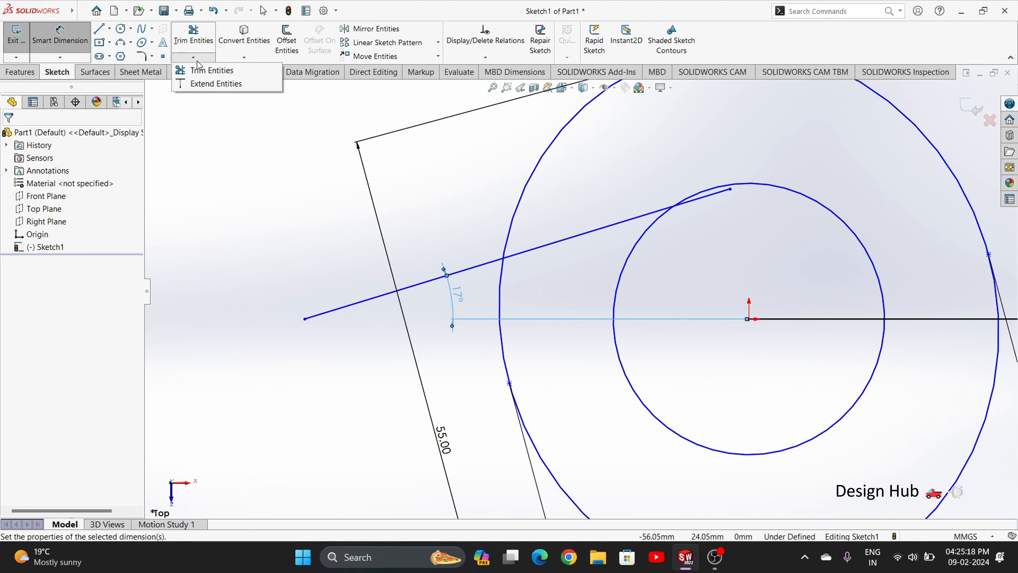
left_click(210, 89)
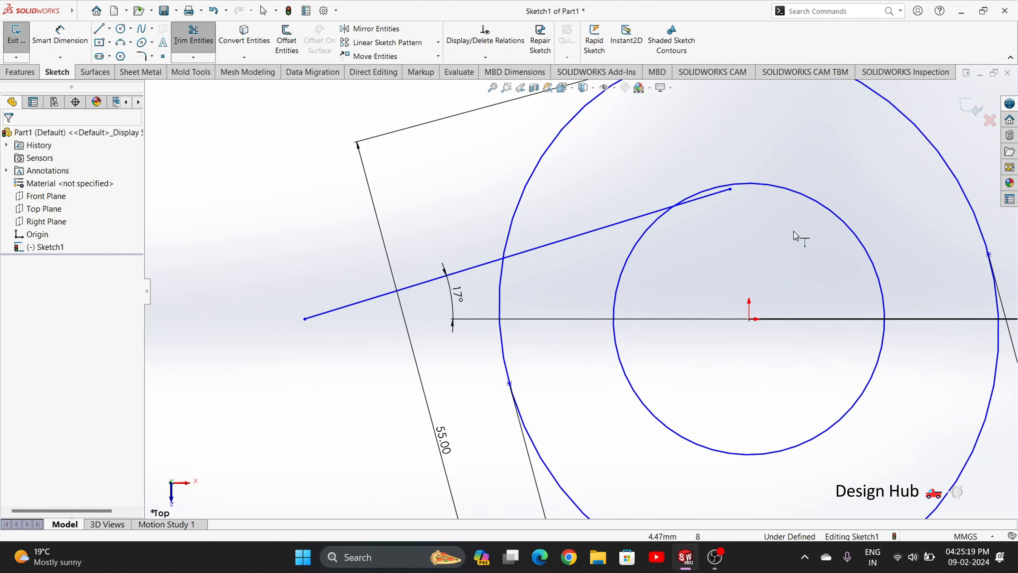
left_click(629, 221)
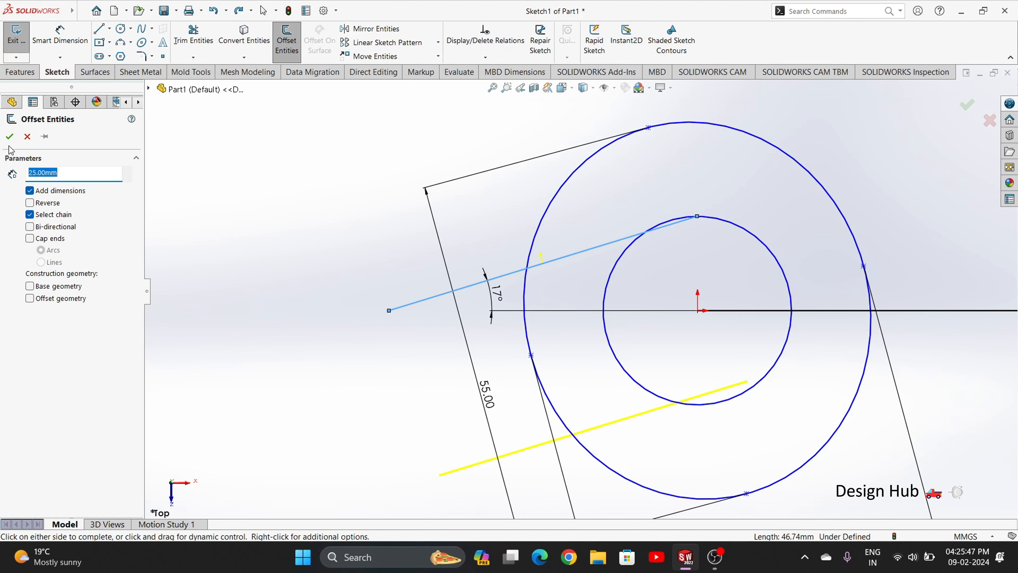
Offset the 17° line 25 mm downward and extend the copy to the inner circle.
left_click(10, 141)
left_click(194, 57)
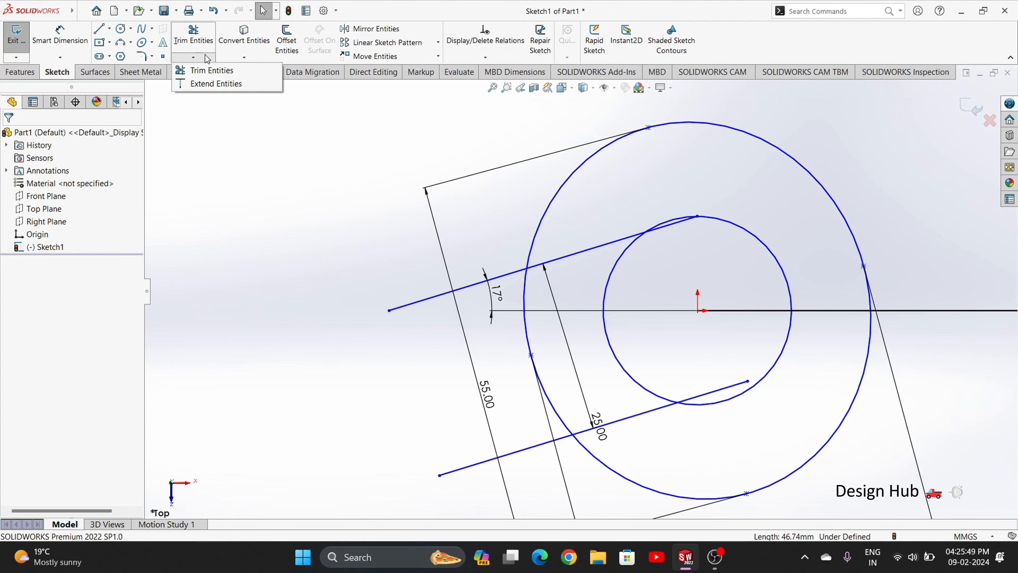
left_click(195, 84)
left_click(648, 413)
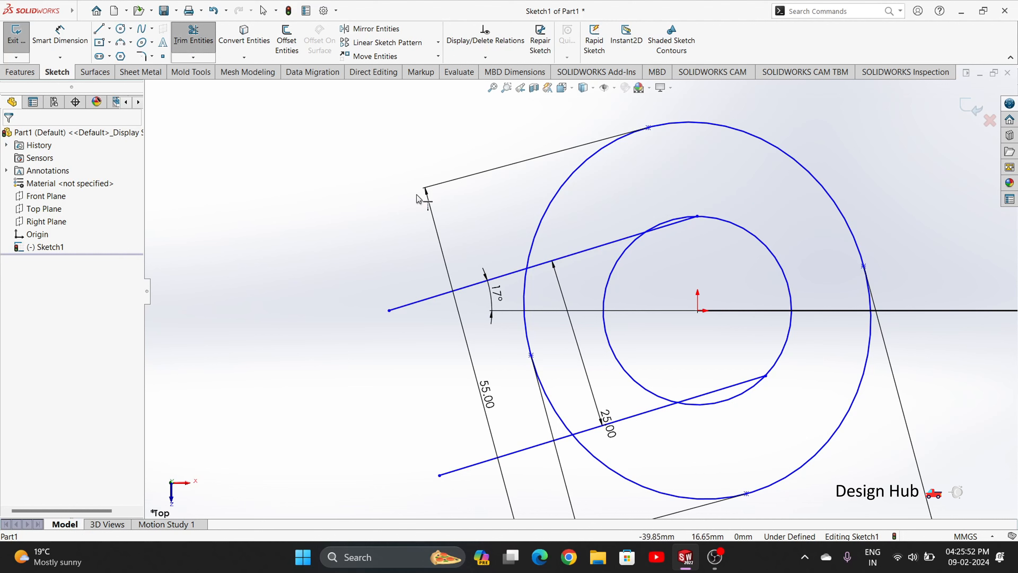
Trim the ends of both slanted lines that protrude outside the ellipse.
left_click(193, 57)
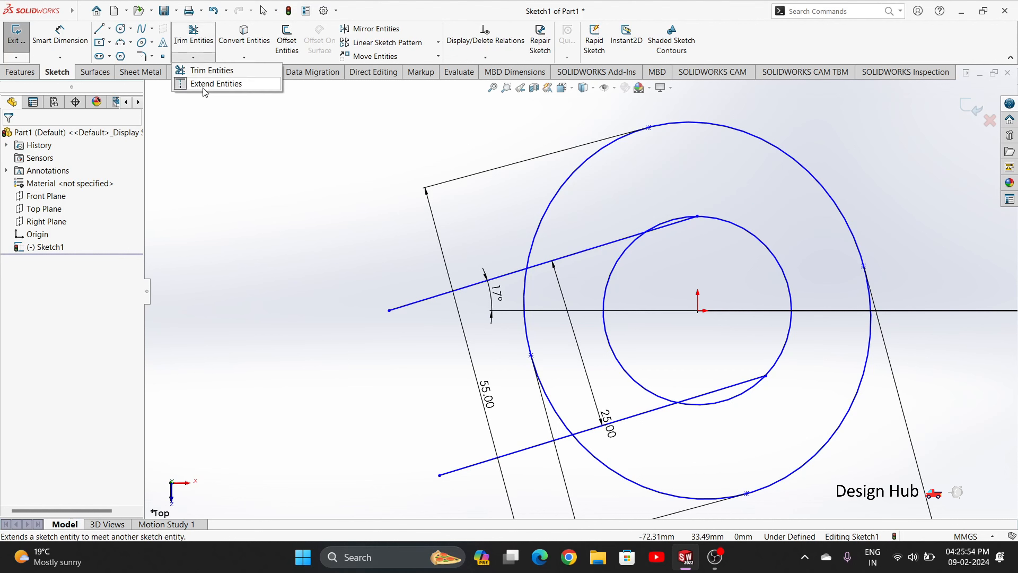
left_click(212, 69)
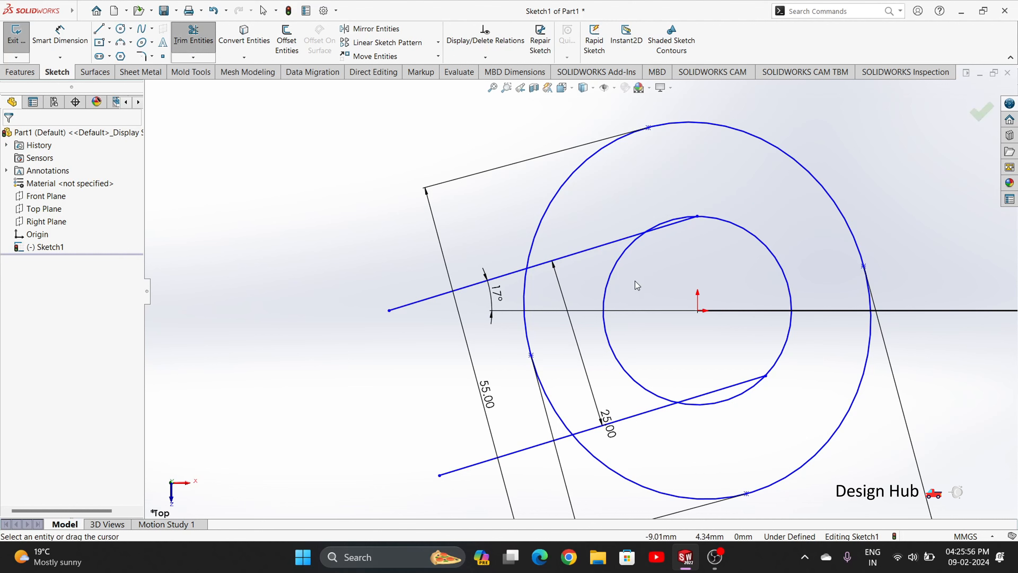
mouse_move(443, 250)
left_mouse_down()
mouse_move(520, 432)
mouse_move(565, 467)
left_mouse_up()
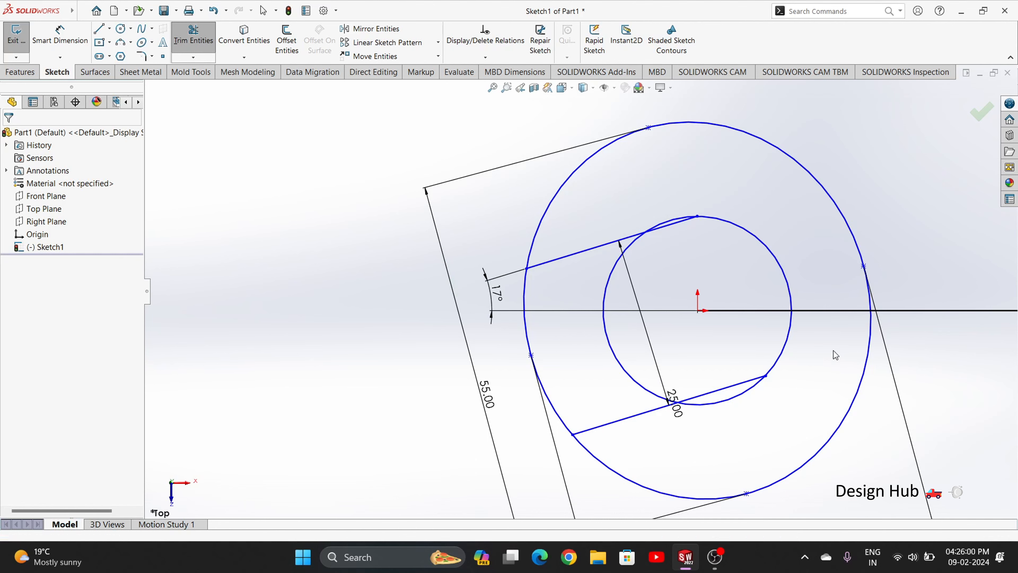
Trim the inner circle outside and between the slanted lines and the ellipse arc between them to leave an open jaw profile.
scroll(846, 384, "down", 3)
left_click_drag(616, 402, 542, 377)
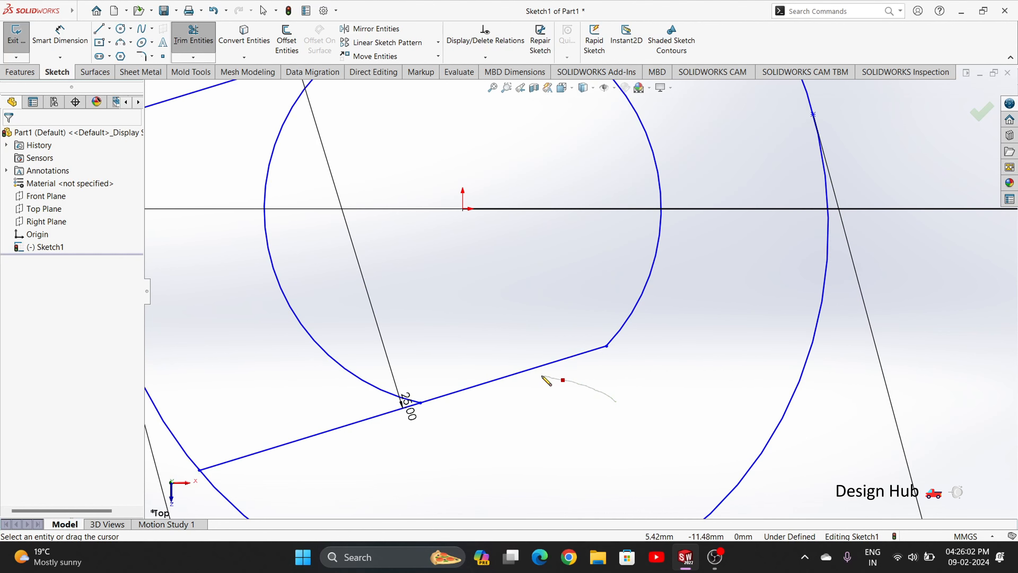
left_click_drag(369, 302, 316, 338)
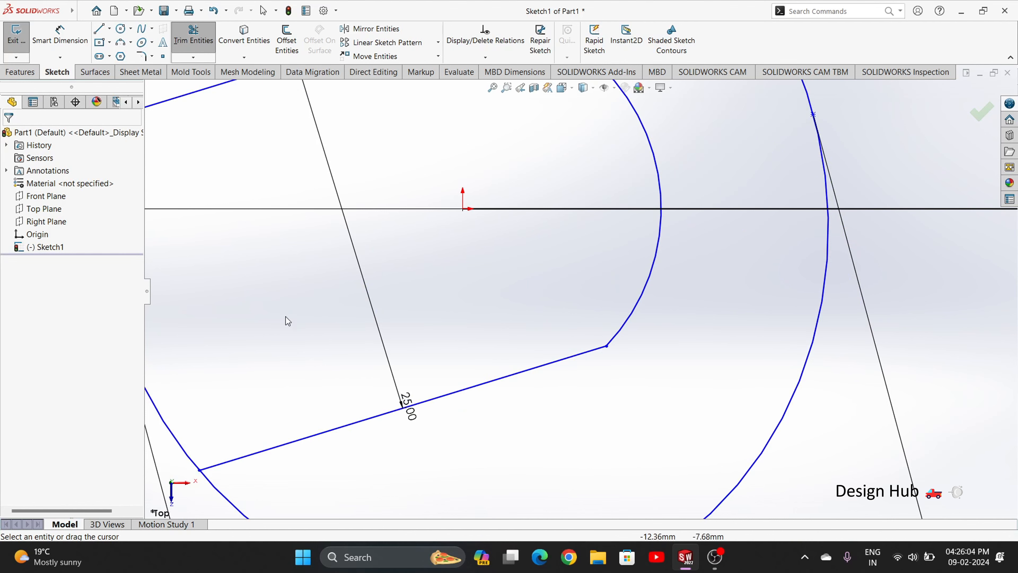
scroll(479, 209, "up", 3)
scroll(478, 205, "up", 3)
scroll(538, 312, "down", 5)
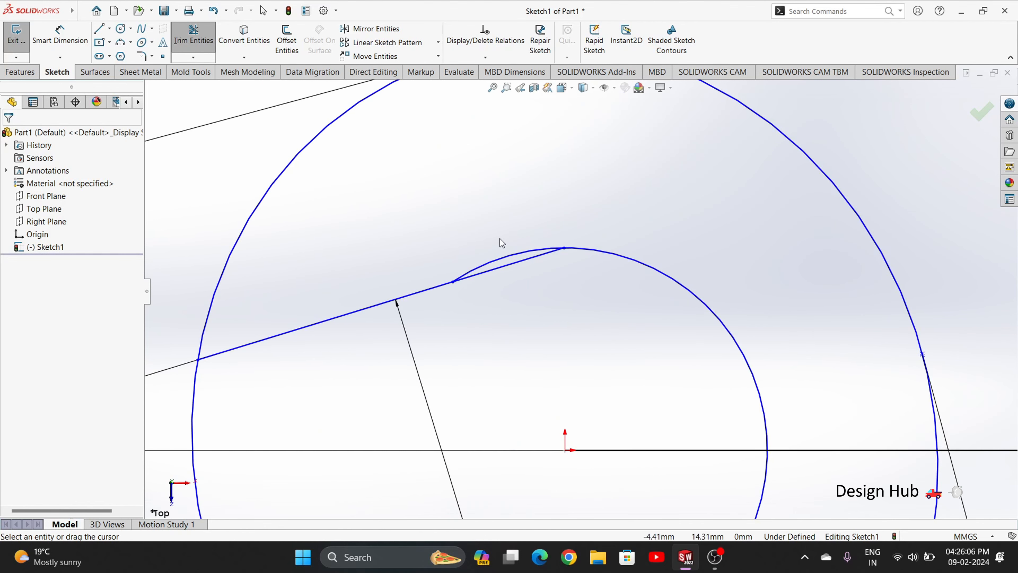
left_click_drag(500, 239, 513, 257)
scroll(483, 183, "up", 5)
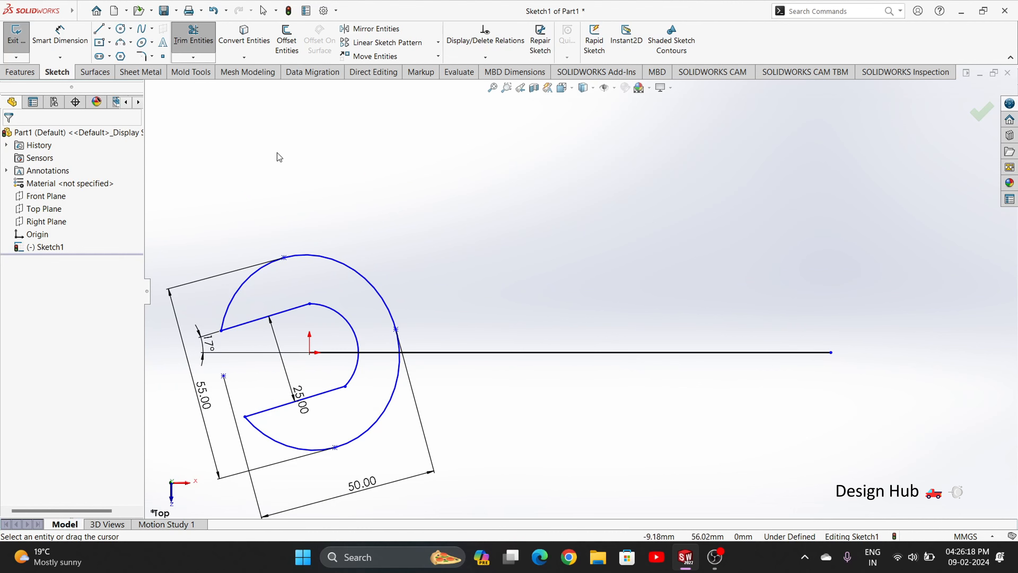
Offset the horizontal line 10 mm bi-directionally to form both handle edges.
left_click(286, 40)
left_click(599, 353)
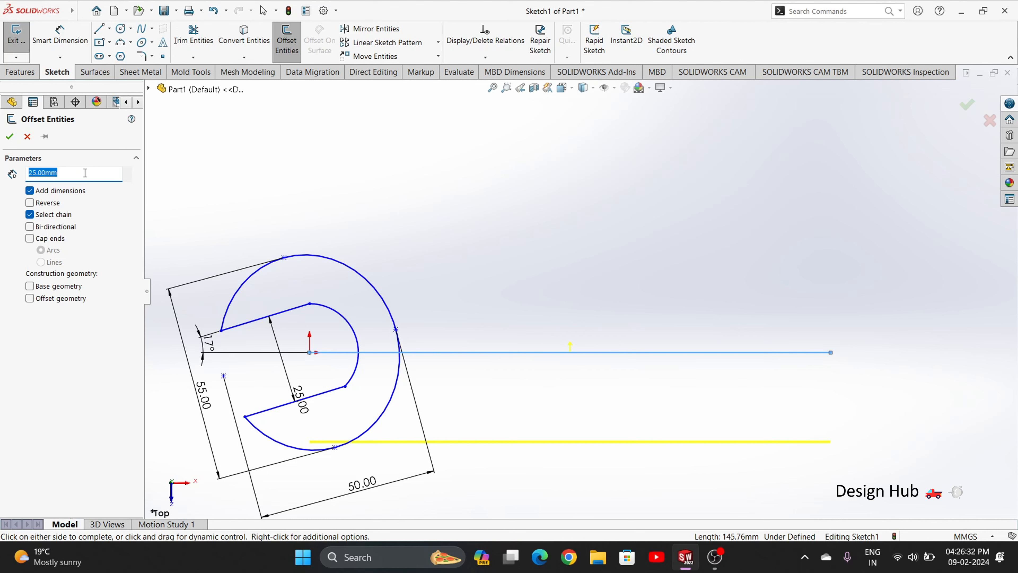
key("Return")
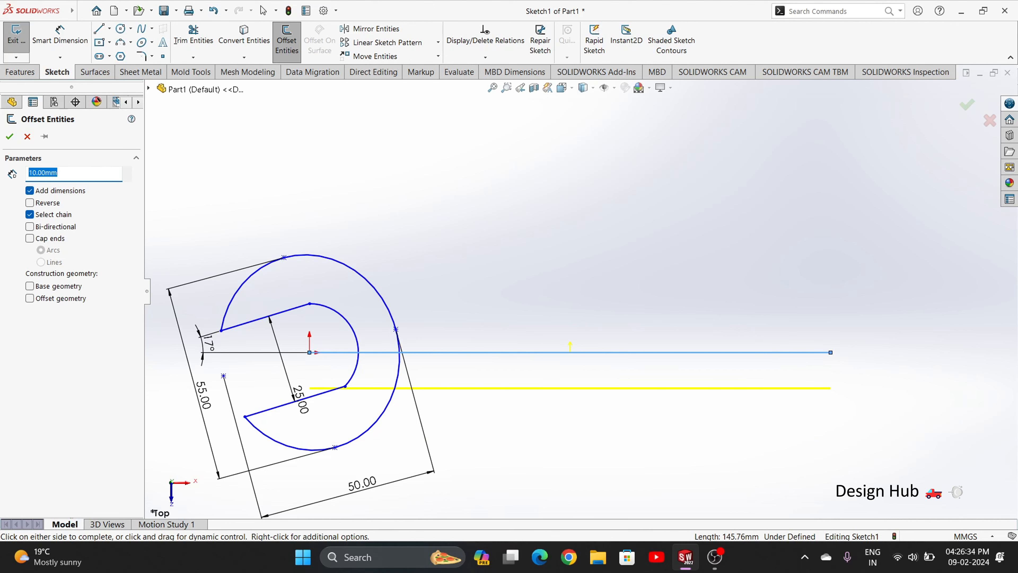
left_click(30, 227)
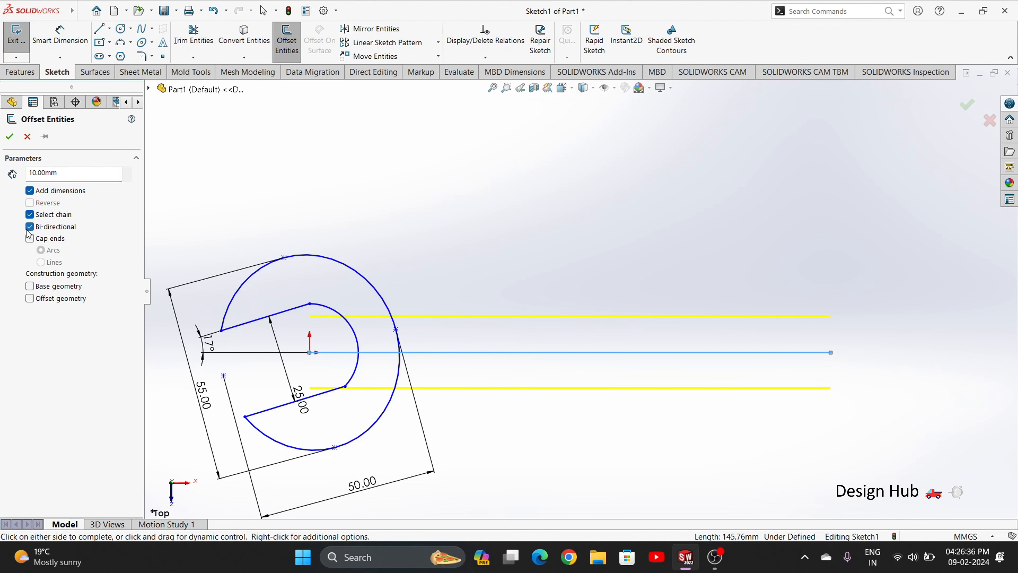
left_click(9, 137)
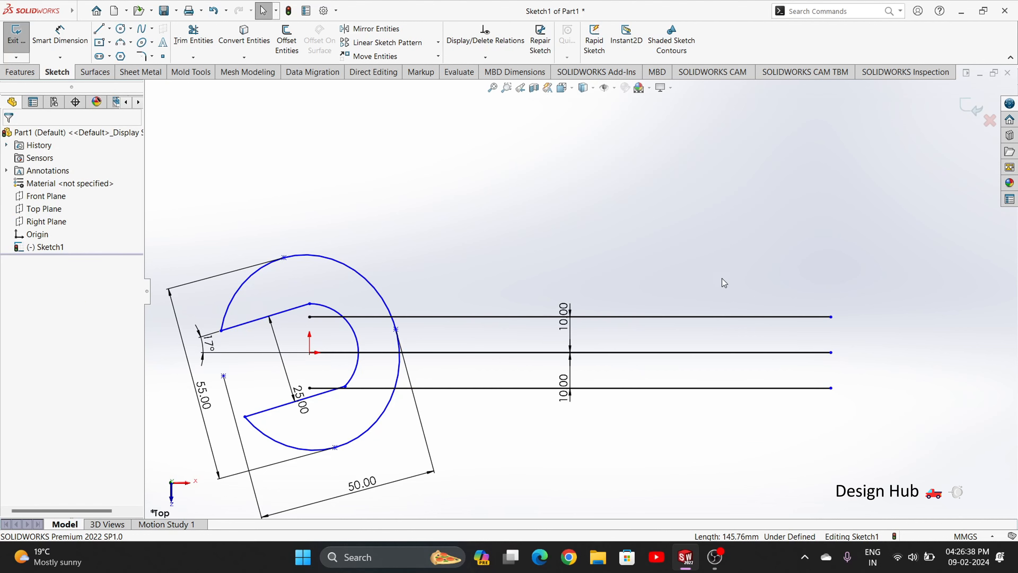
Trim the parts of both handle edge lines that lie inside the jaw's outer ellipse.
scroll(582, 349, "down", 3)
scroll(437, 375, "up", 1)
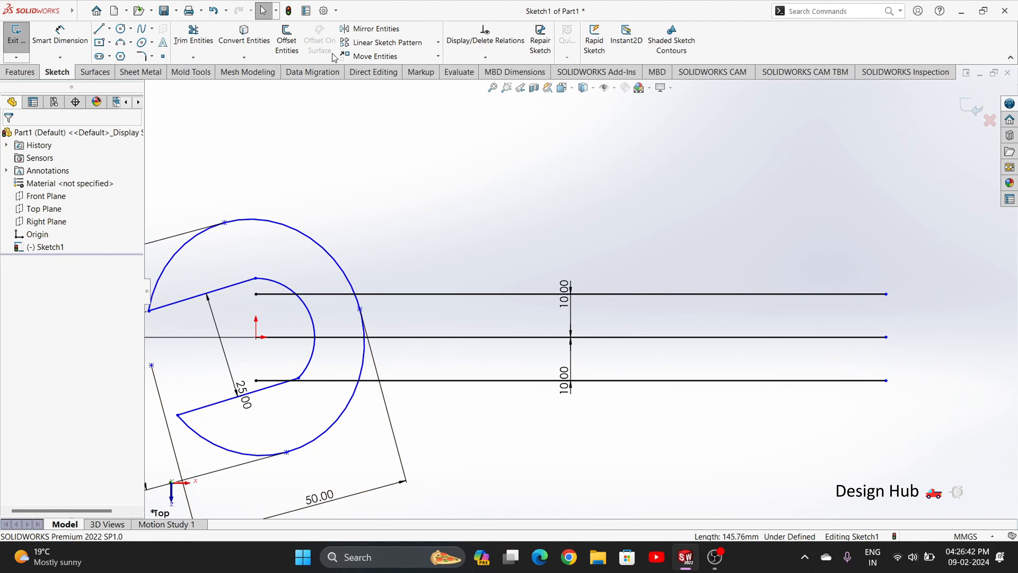
left_click(193, 35)
left_click_drag(310, 278, 330, 385)
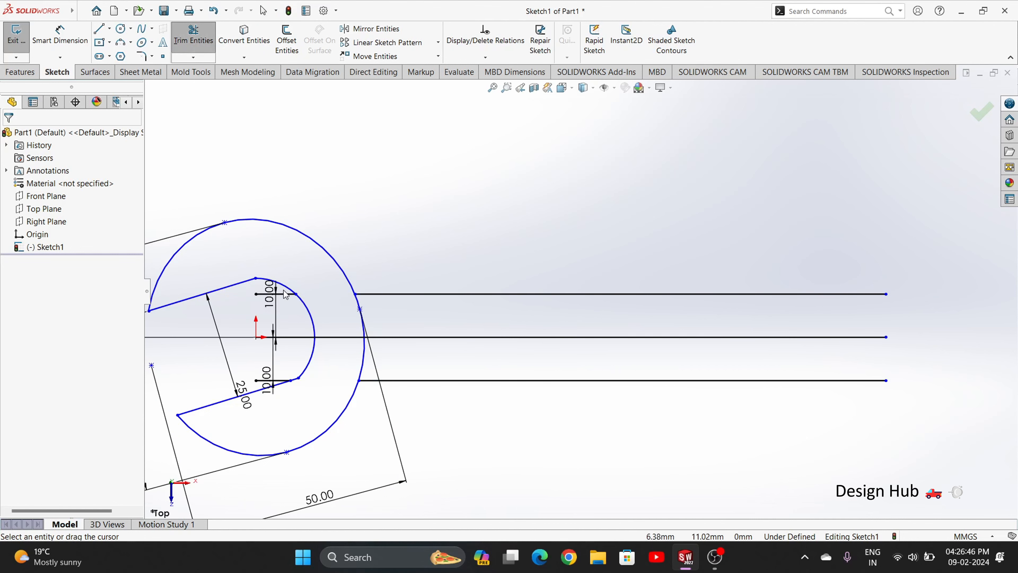
left_click_drag(285, 294, 258, 383)
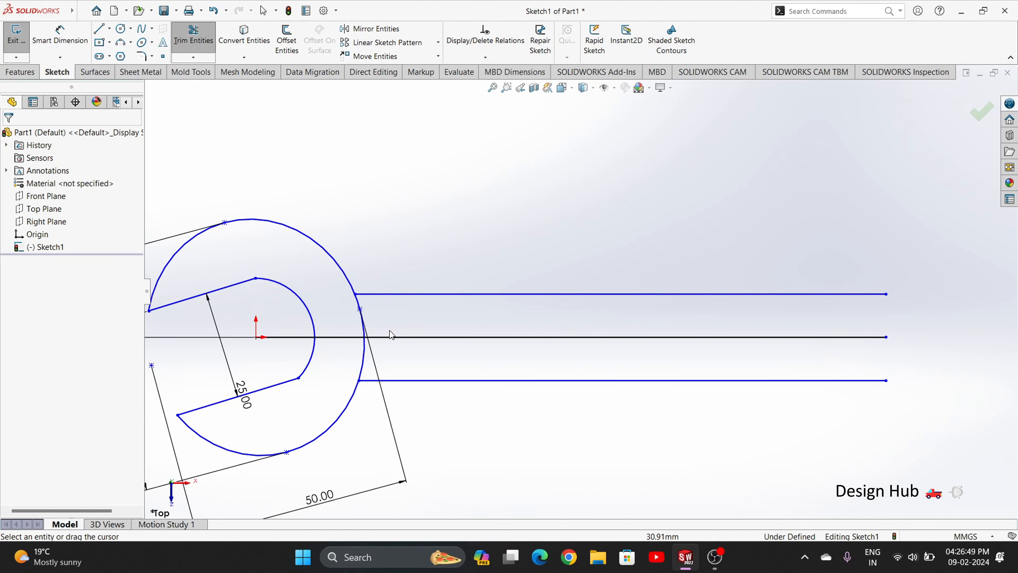
Round the corner between the upper handle edge and the jaw ellipse with a 30 mm sketch fillet.
left_click(142, 57)
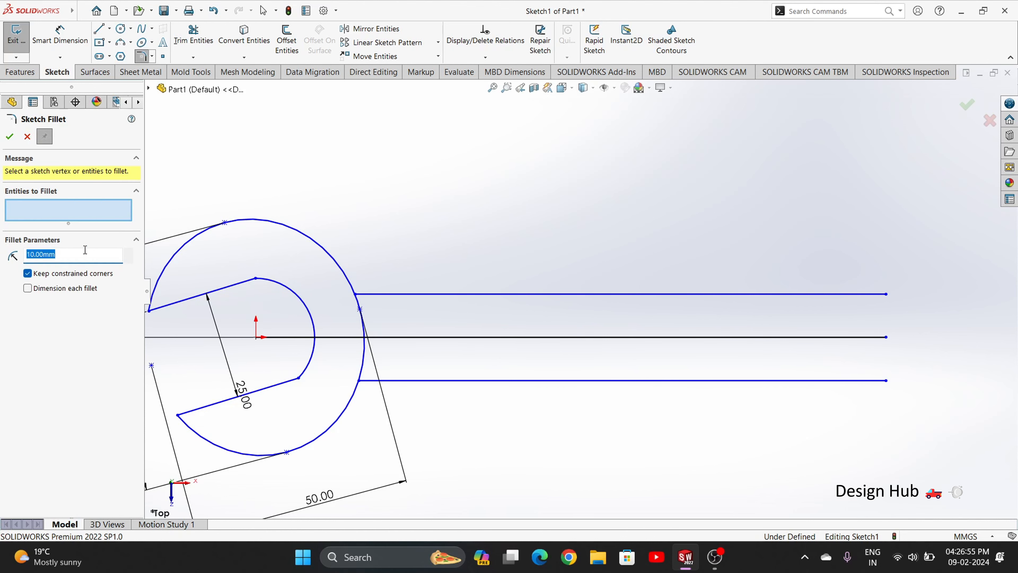
type("30")
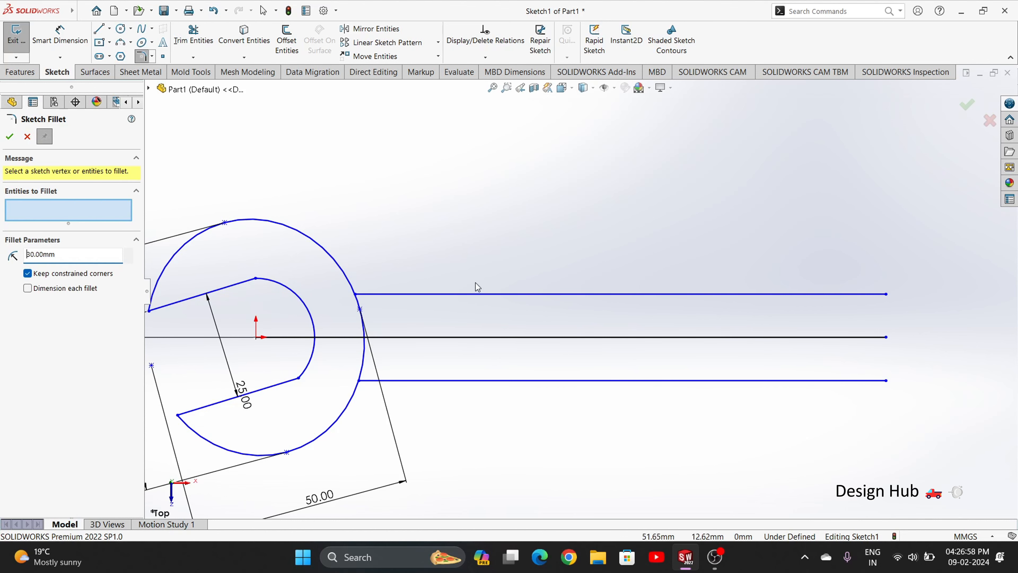
left_click(363, 294)
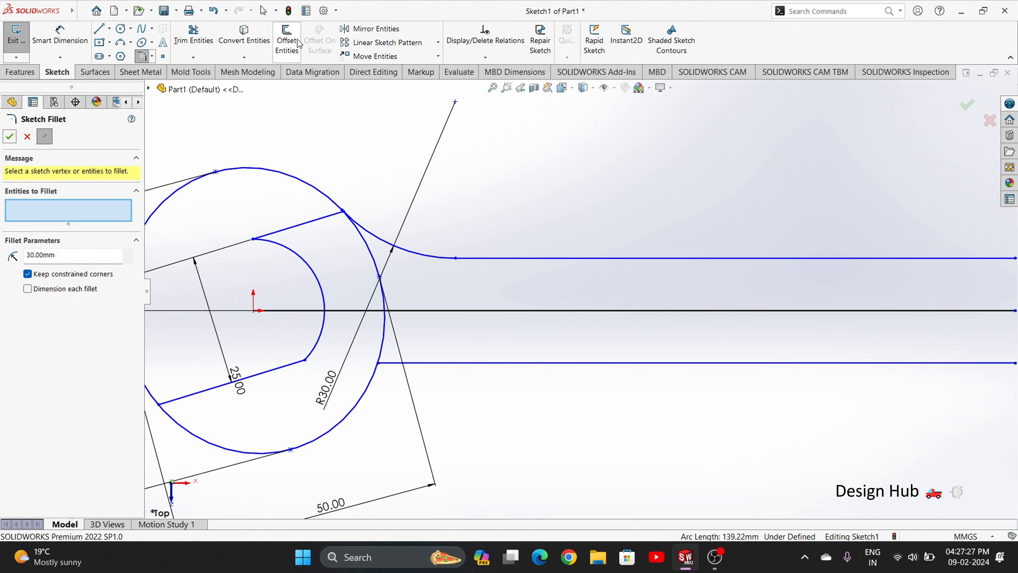
Mirror the 30 mm fillet arc about the handle's horizontal centre line.
left_click(286, 40)
left_click(376, 29)
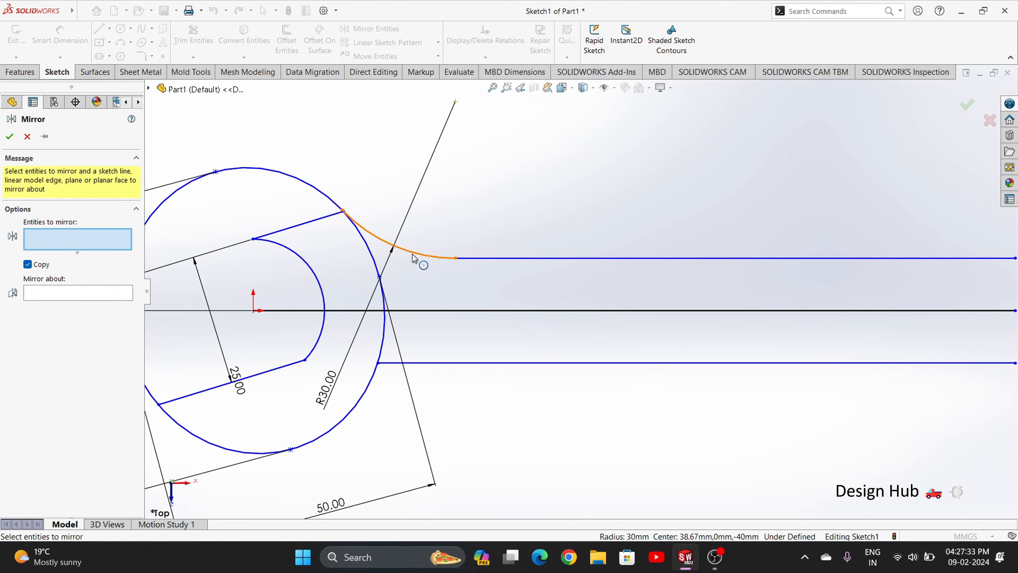
left_click(406, 252)
left_click(65, 300)
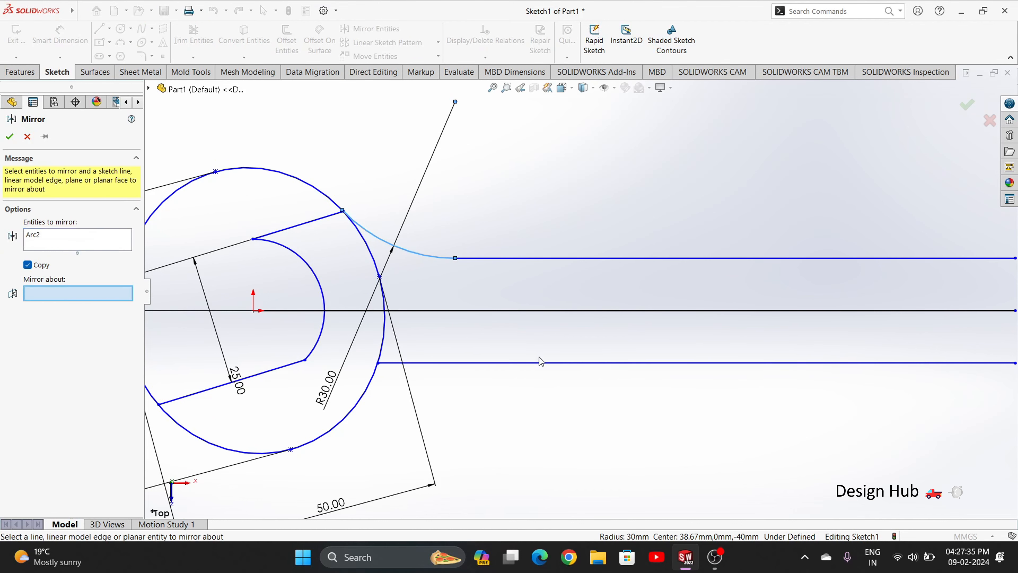
left_click(589, 311)
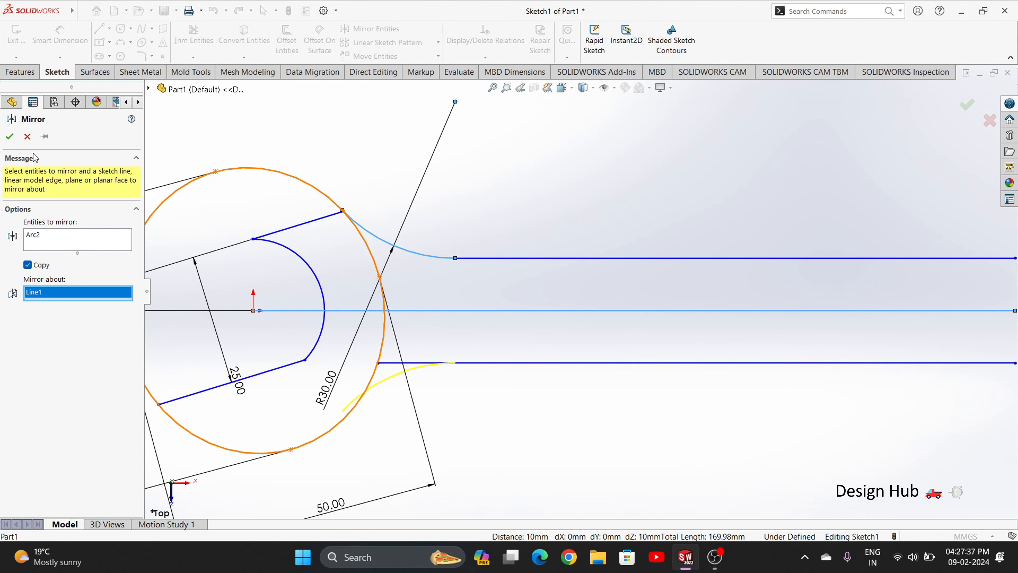
left_click(9, 136)
Extend the upper slanted jaw line to the open side of the ellipse and trim its excess beyond the inner arc.
left_click(192, 57)
left_click(196, 69)
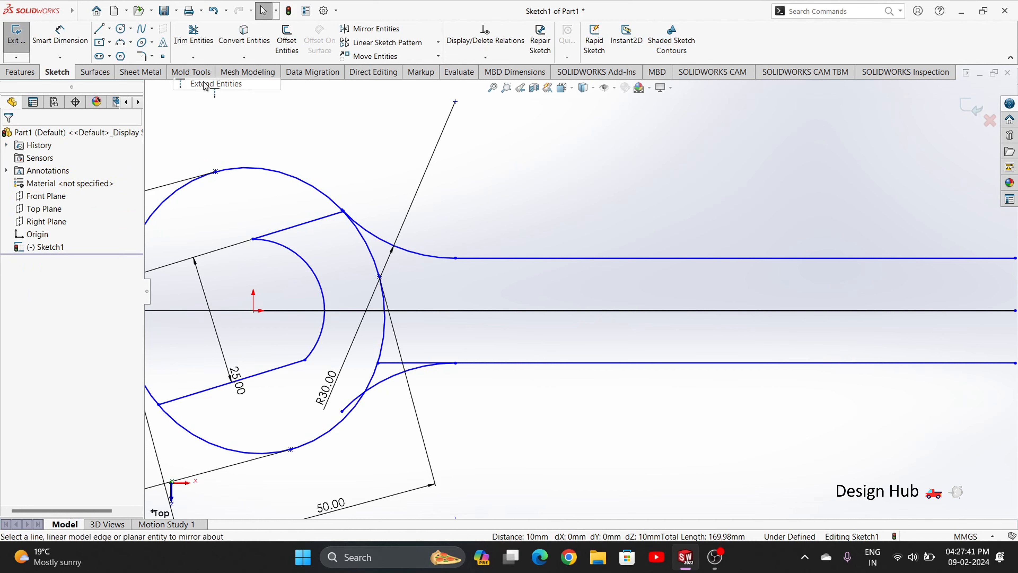
left_click(271, 235)
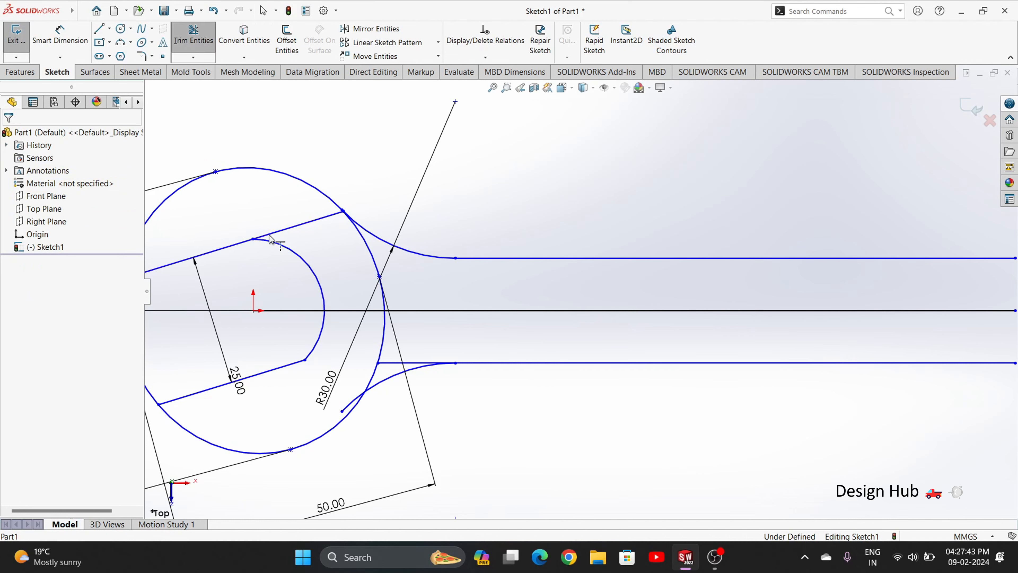
scroll(256, 264, "up", 2)
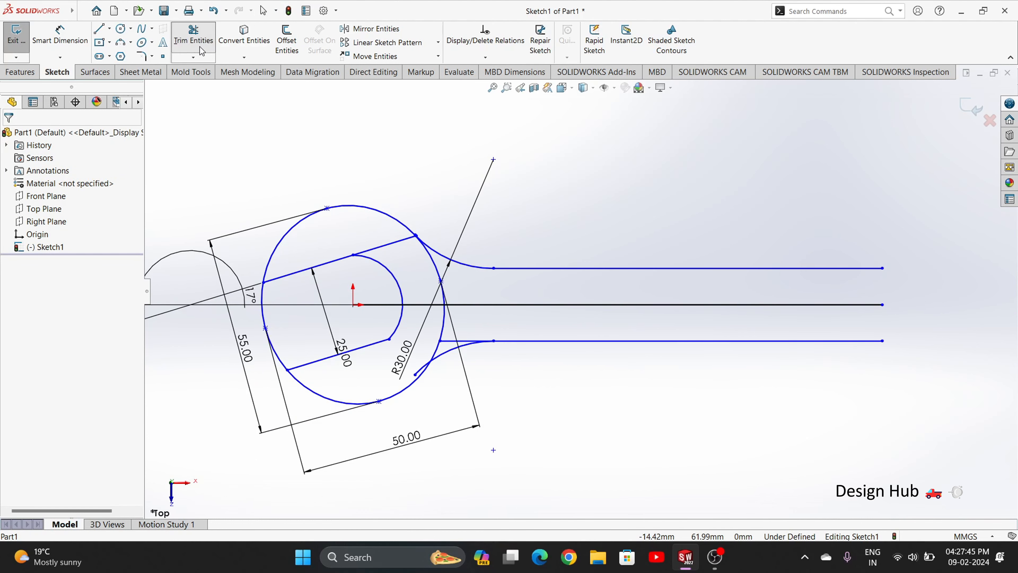
left_click_drag(358, 230, 389, 245)
left_click_drag(385, 241, 392, 255)
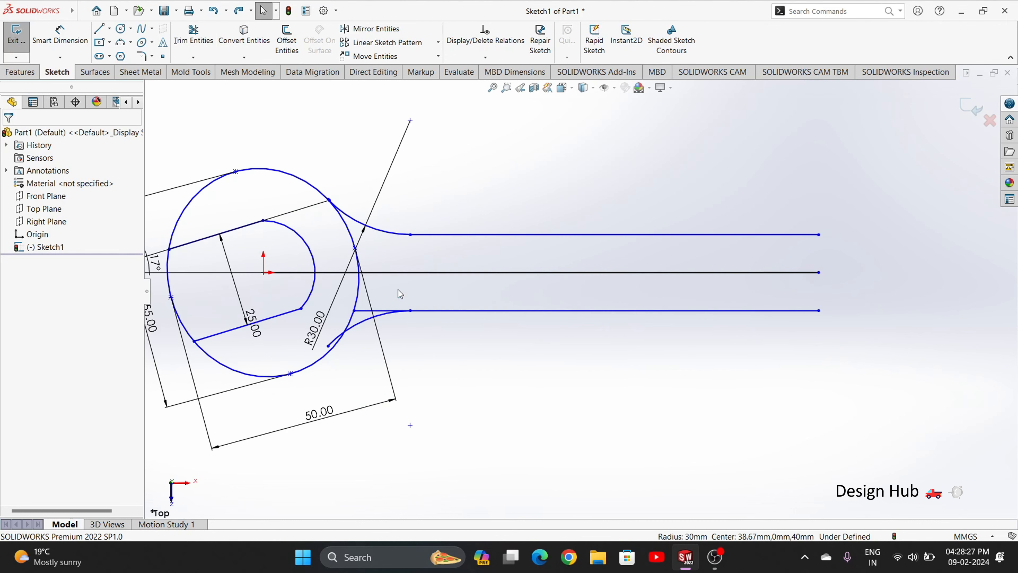
Trim the mirrored arc's end inside the ellipse, the leftover lower handle edge stub, and the ellipse arc across the jaw opening.
scroll(304, 395, "down", 4)
left_click(194, 36)
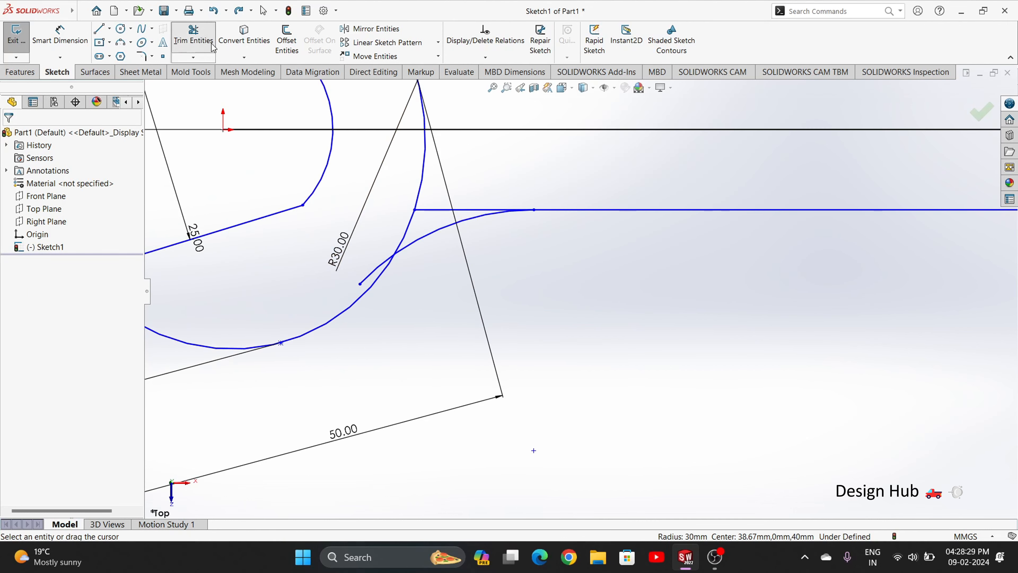
left_click_drag(358, 232, 375, 276)
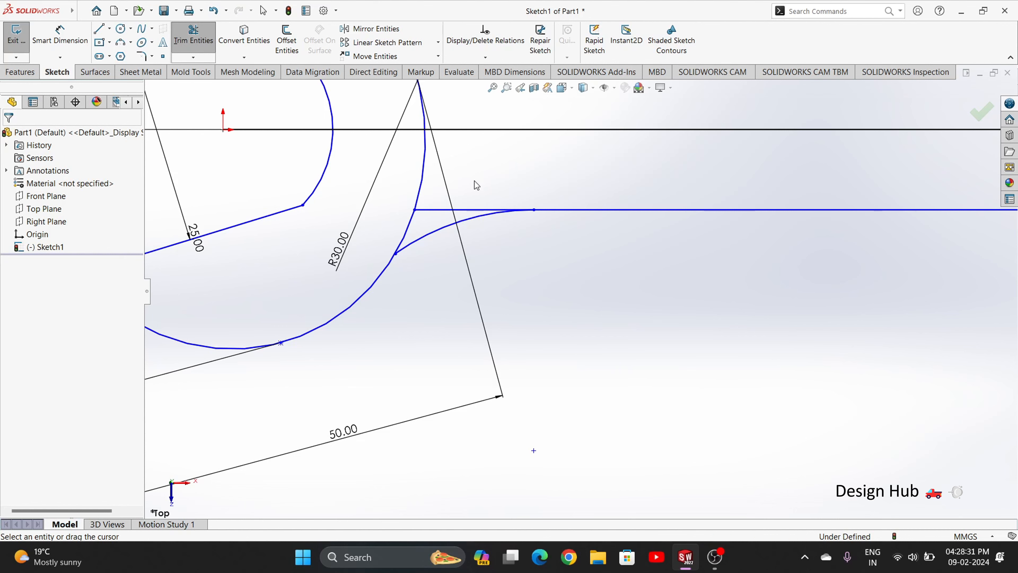
left_click_drag(474, 181, 436, 212)
scroll(532, 181, "up", 1)
scroll(531, 181, "up", 5)
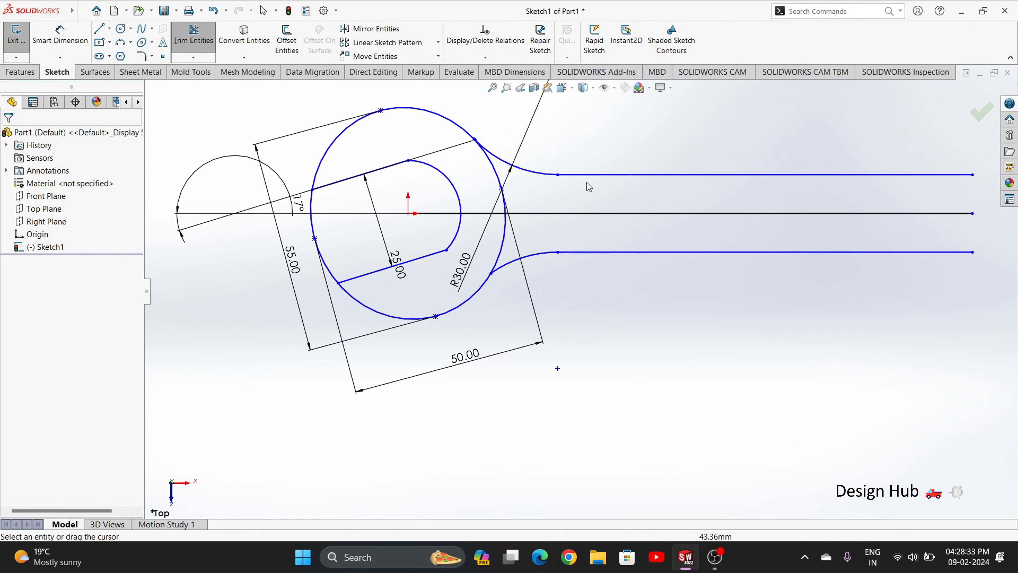
scroll(958, 206, "up", 2)
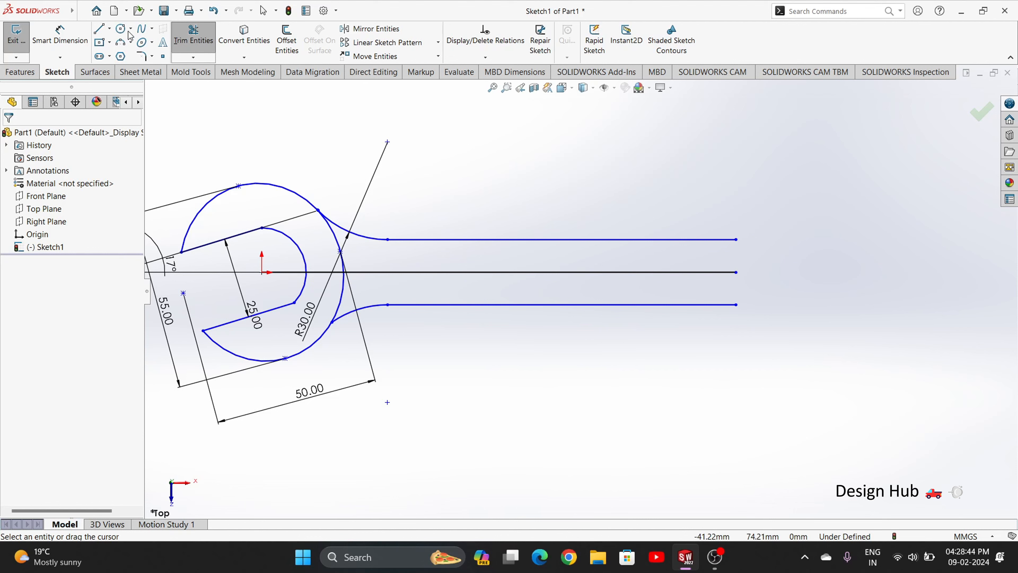
Draw a circle at the handle's free end and trim the handle lines that lie inside it.
left_click(121, 28)
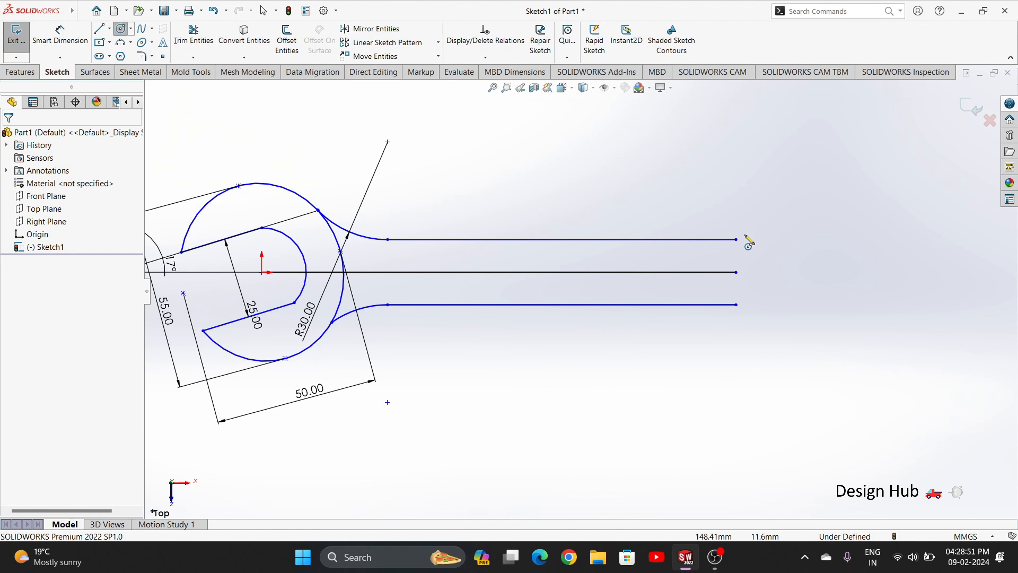
left_click(736, 272)
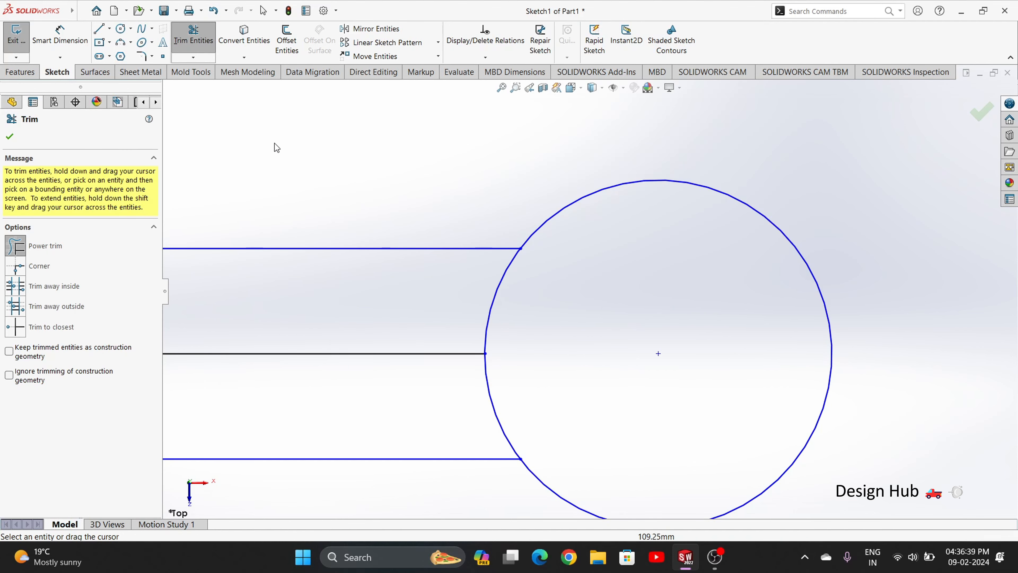
key("Escape")
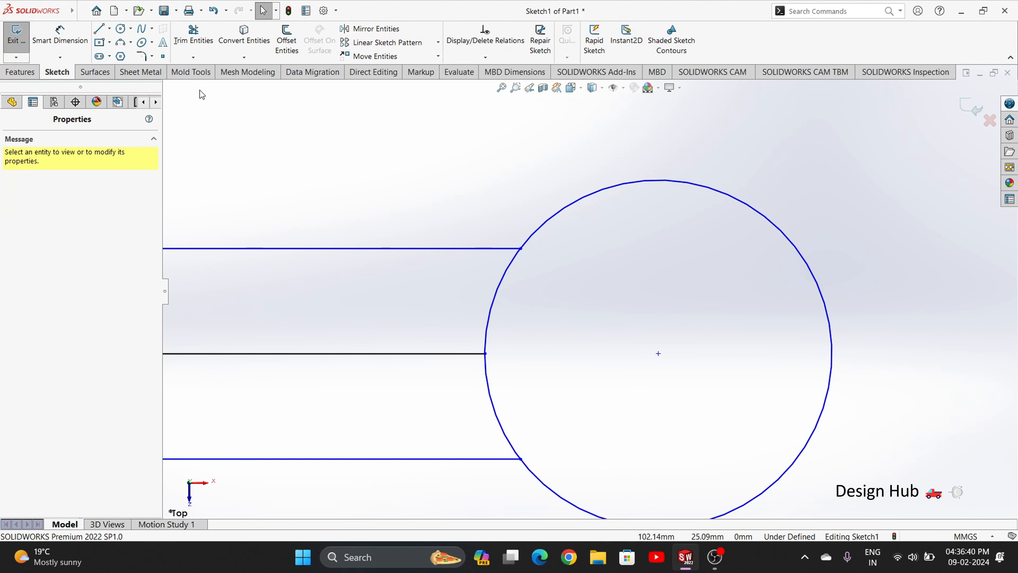
Add a 12-sided polygon with a 25 mm inscribed circle, concentric with the circle at the handle's end.
left_click(121, 57)
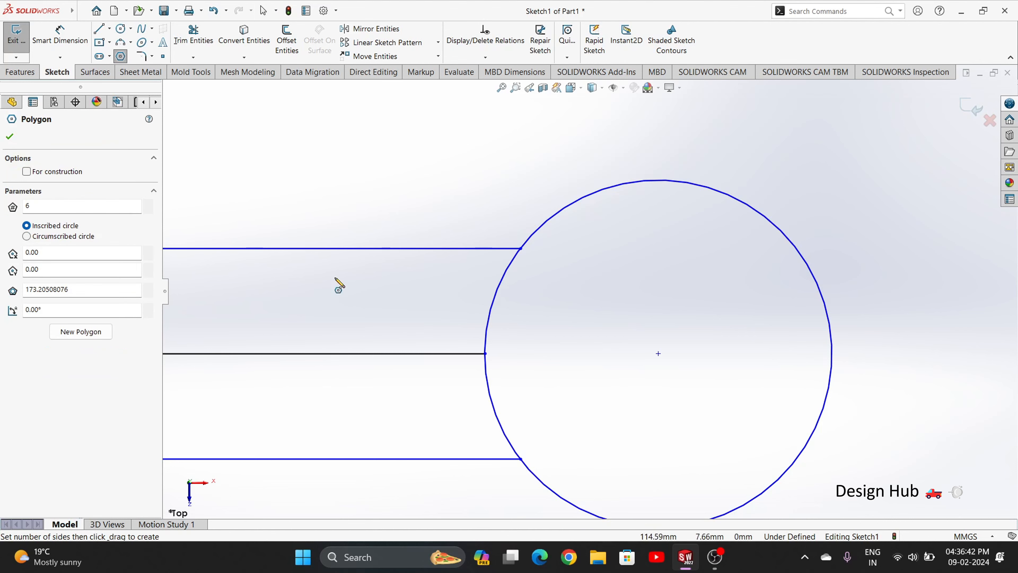
mouse_move(658, 354)
left_mouse_down()
mouse_move(768, 300)
mouse_move(798, 353)
left_mouse_up()
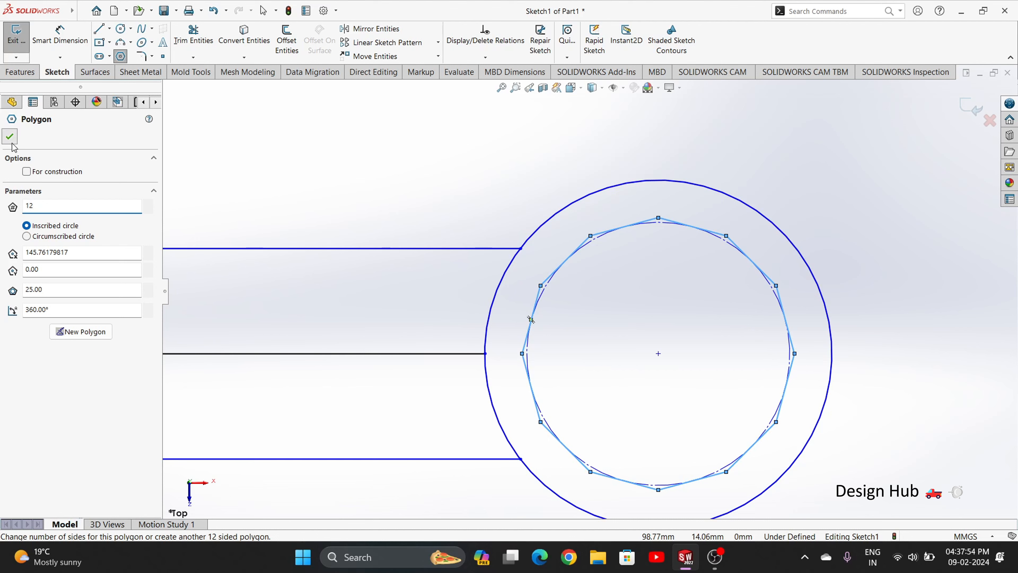
left_click(10, 136)
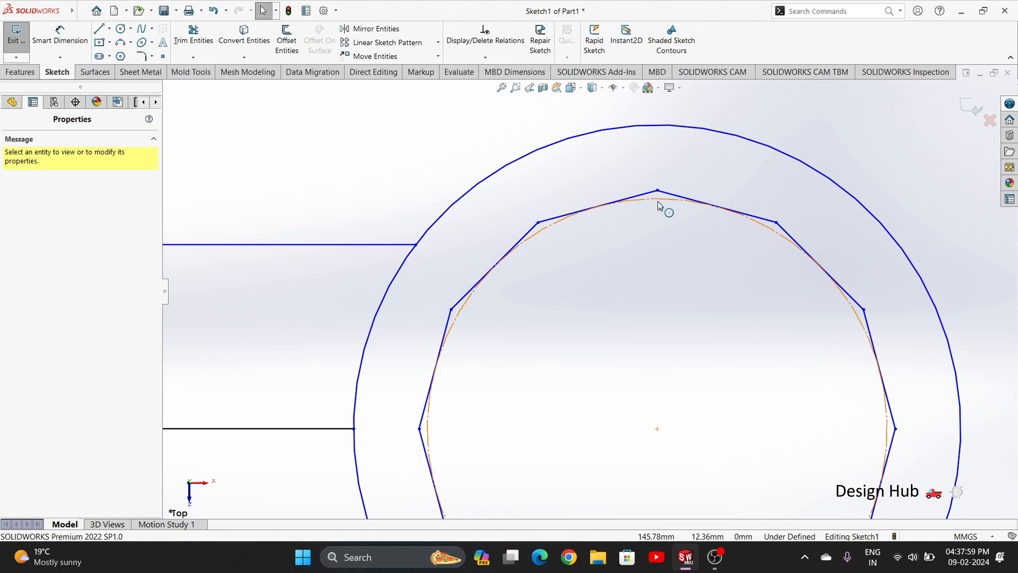
left_click(658, 200)
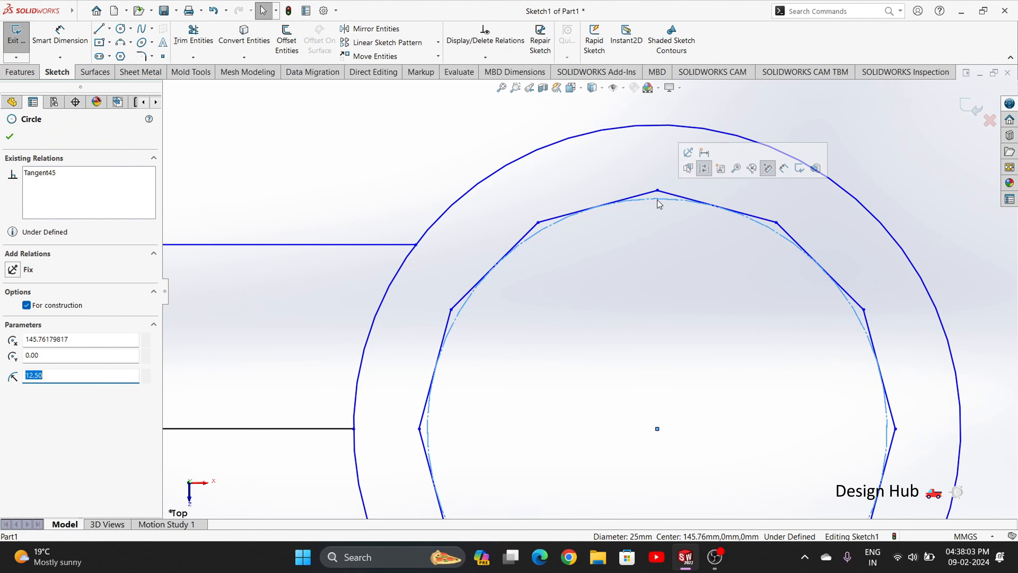
left_click(655, 224)
scroll(613, 371, "up", 5)
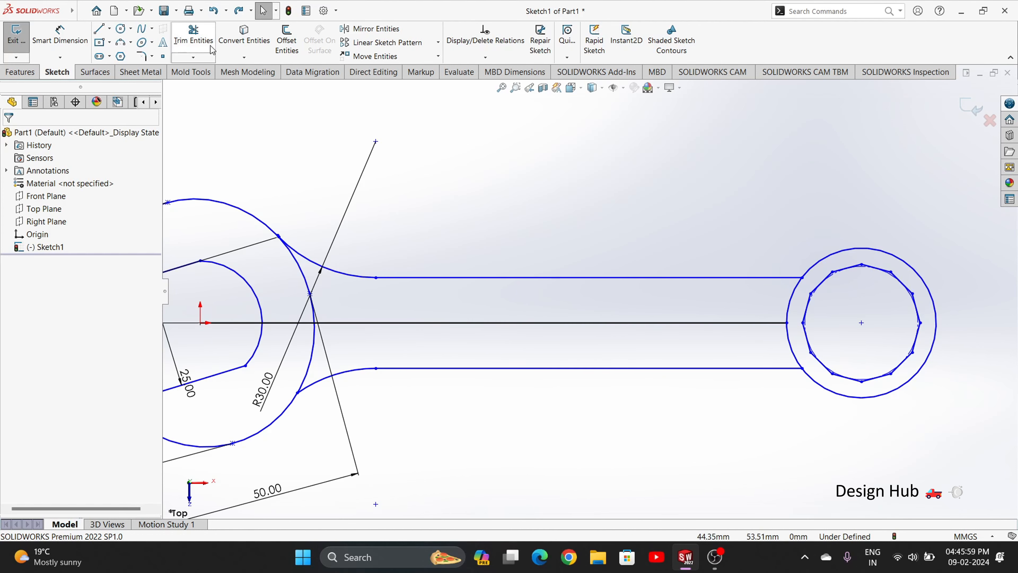
Offset the lower fillet arc and handle edge chain 5 mm inward in one direction, with a dimension added.
left_click(244, 36)
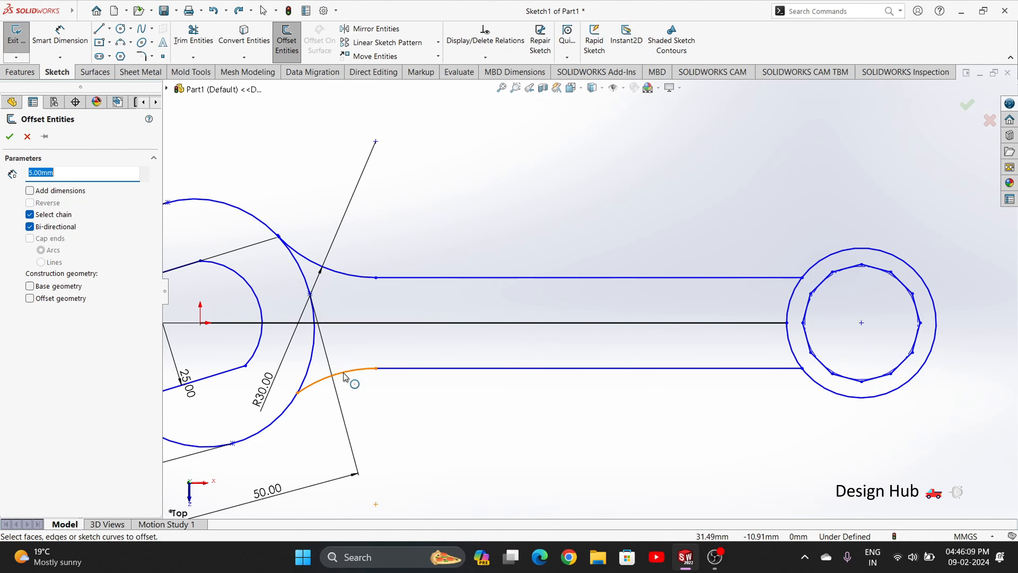
left_click(346, 374)
left_click(29, 227)
left_click(30, 202)
left_click(30, 190)
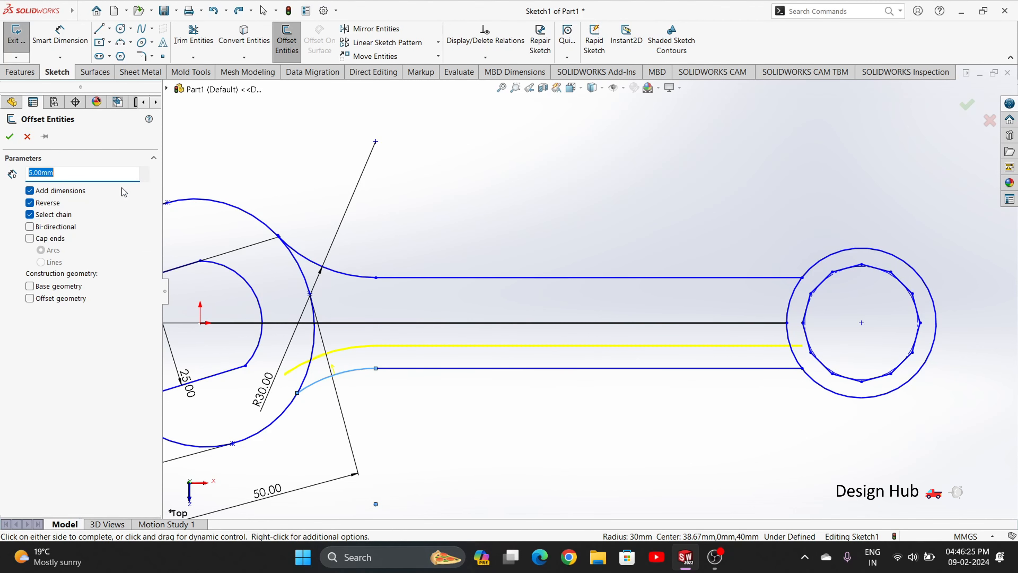
left_click(8, 138)
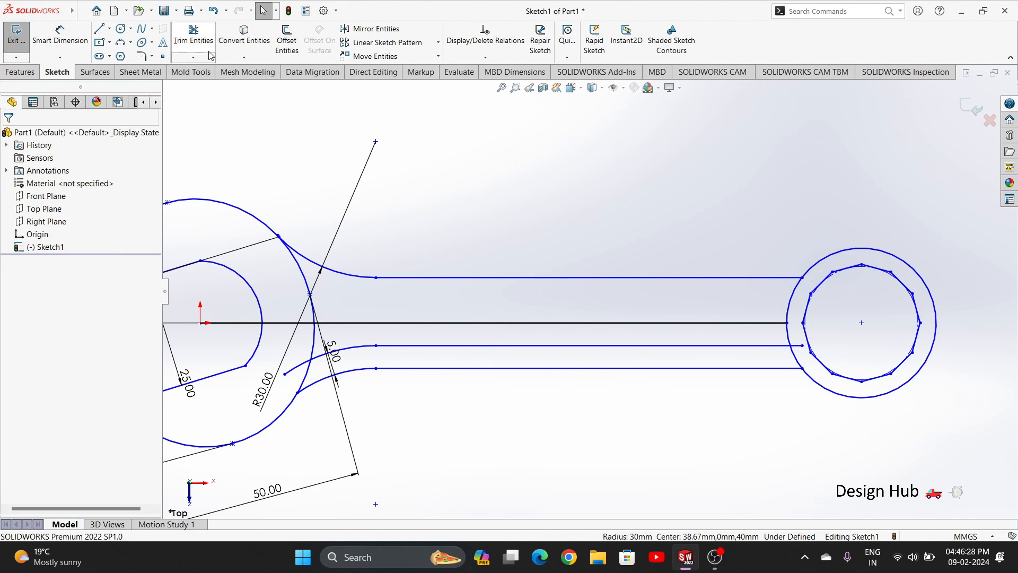
Mirror the inward offset line and arc about the handle's horizontal centre line.
left_click(376, 29)
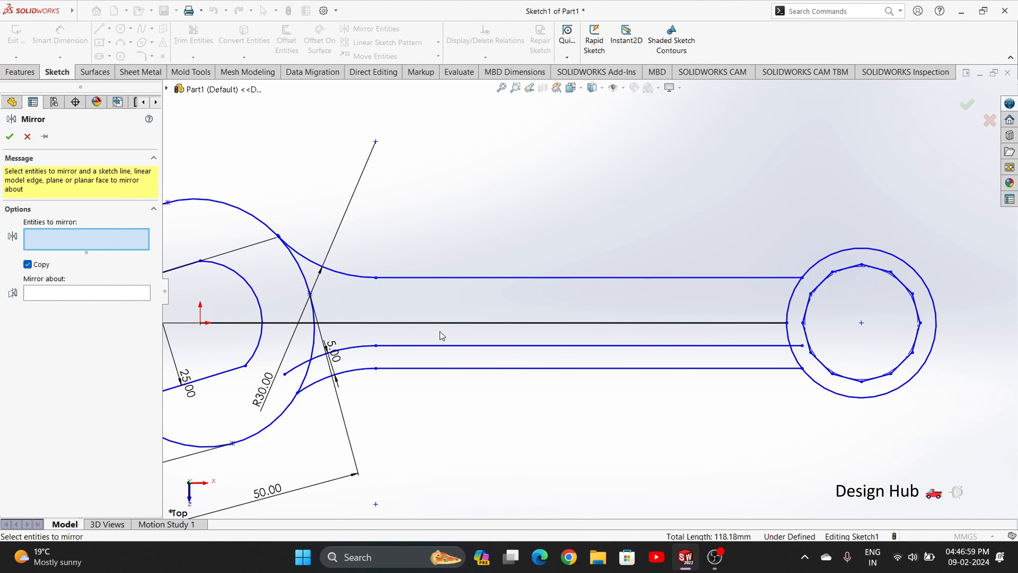
left_click(448, 347)
left_click(349, 350)
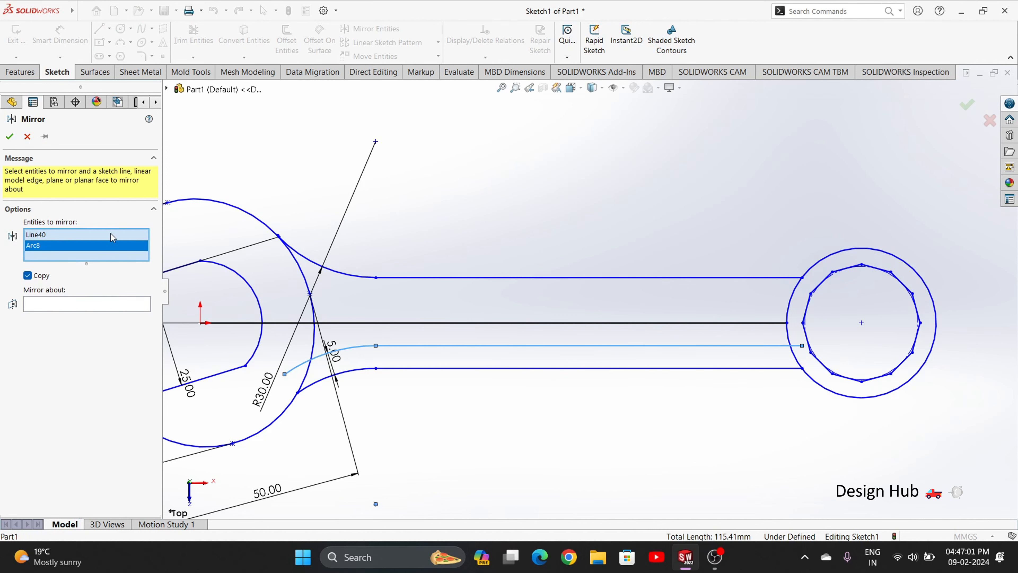
left_click(45, 305)
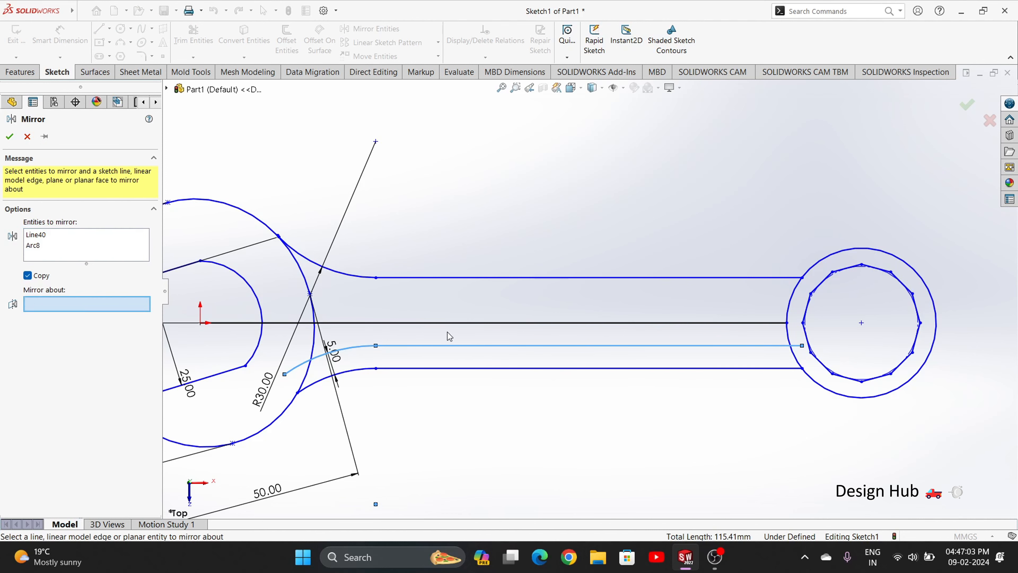
left_click(448, 323)
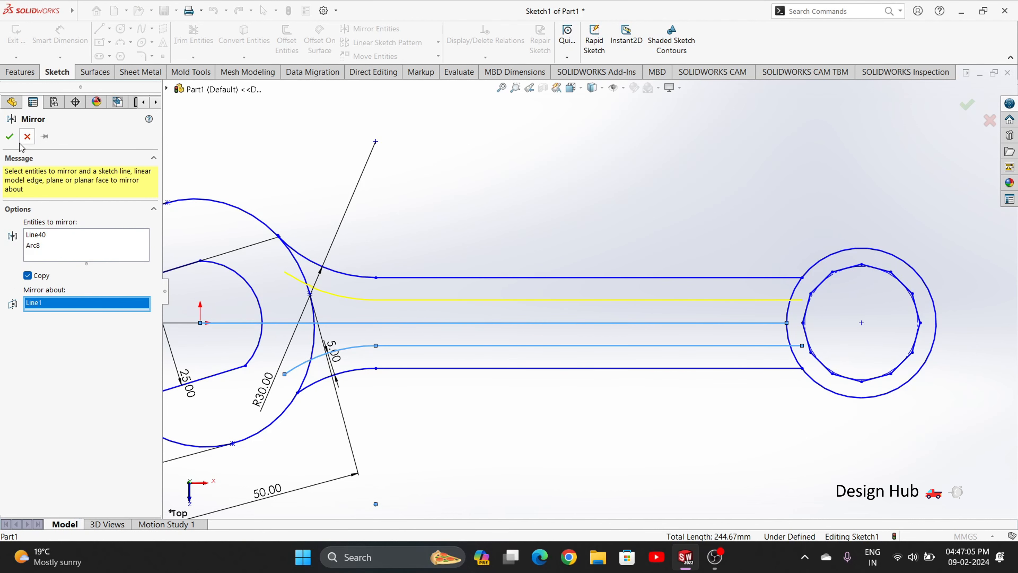
left_click(10, 137)
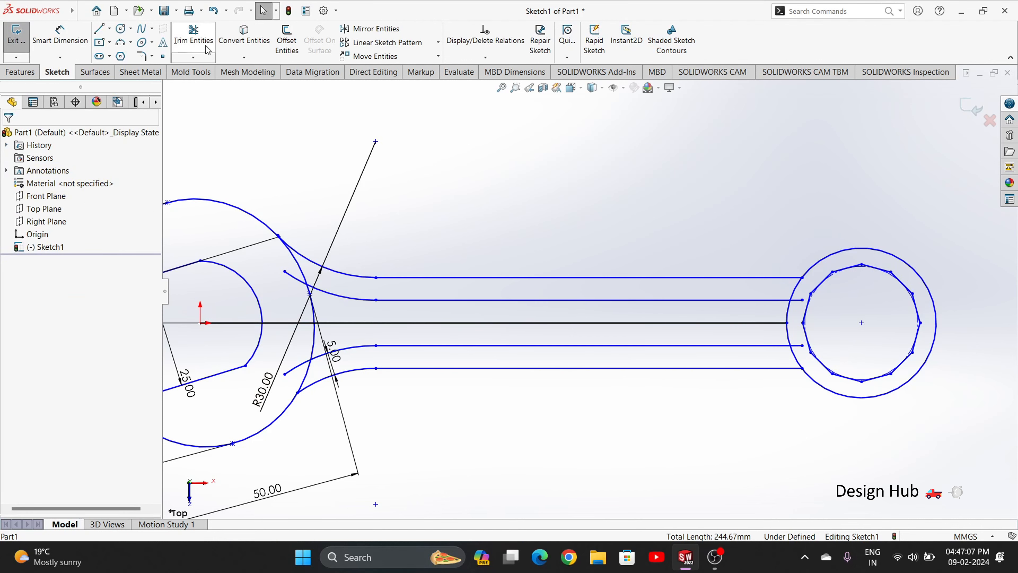
Trim the ends of both inner offset arcs that protrude into the jaw ellipse.
left_click(193, 36)
scroll(370, 278, "down", 3)
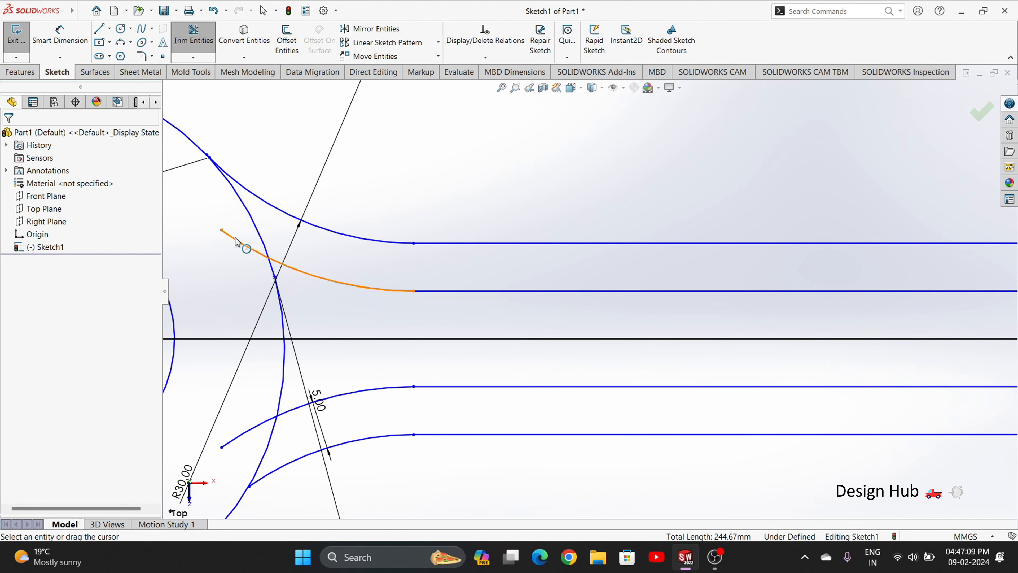
left_click_drag(232, 237, 236, 264)
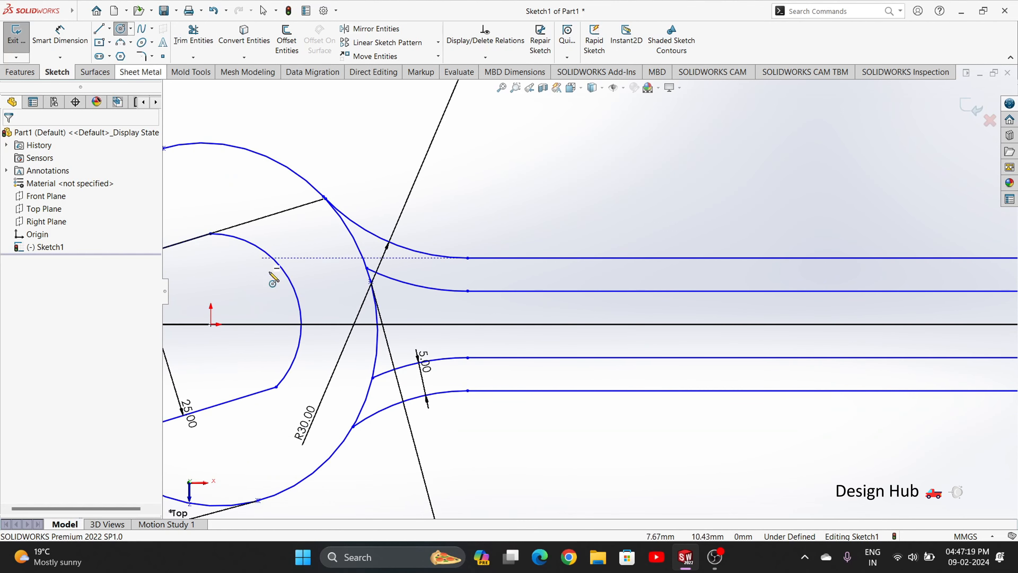
Draw a circle centred on the origin just beyond the jaw ellipse and trim its portion outside the handle edges.
left_click(211, 324)
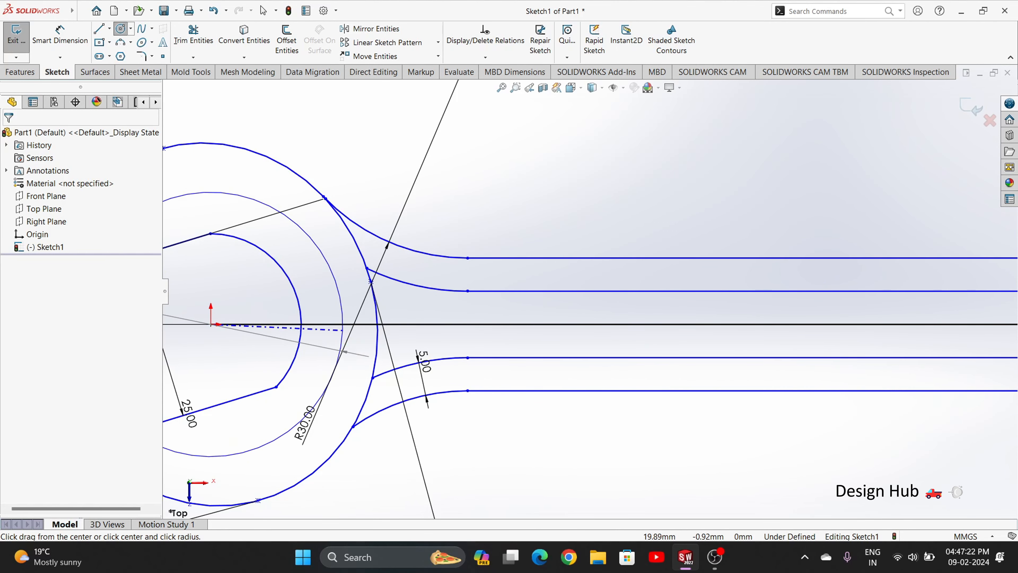
left_click(408, 326)
left_click(193, 36)
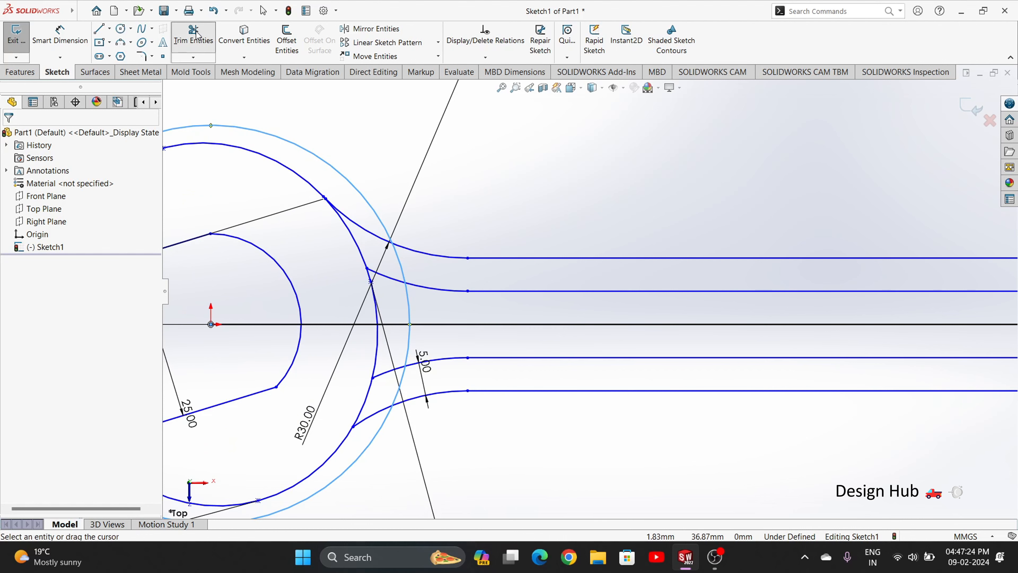
mouse_move(400, 122)
left_mouse_down()
mouse_move(341, 164)
mouse_move(339, 178)
left_mouse_up()
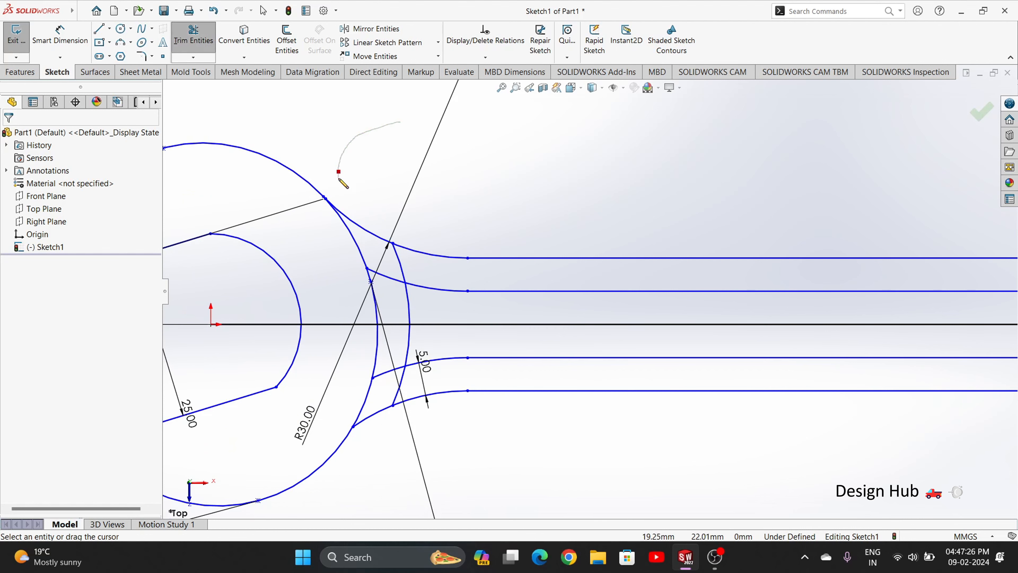
Trim the arc near the jaw outside the inner recess edges and the recess edge ends beyond that arc.
scroll(420, 273, "down", 2)
left_click_drag(431, 260, 410, 260)
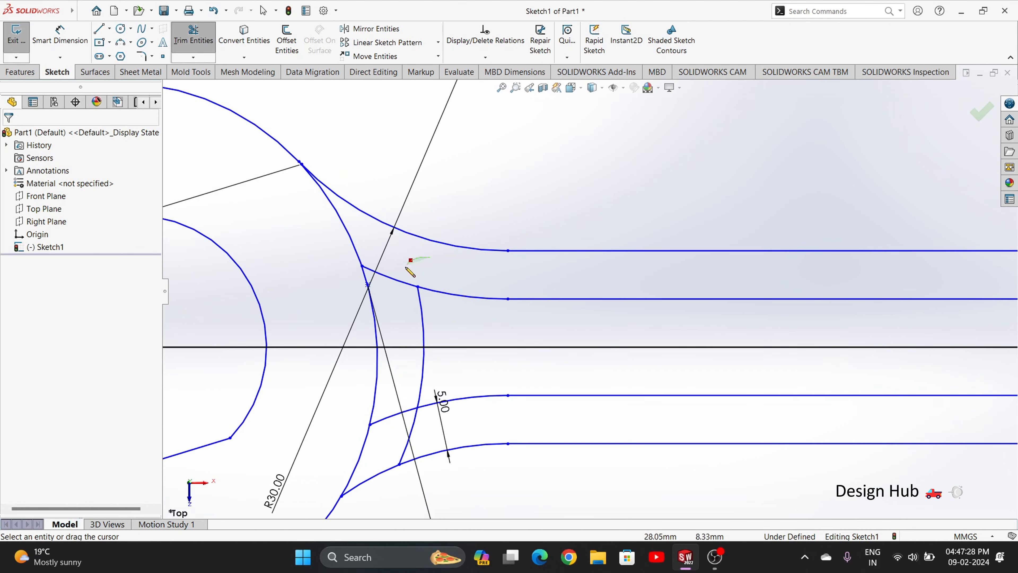
left_click_drag(404, 393, 408, 424)
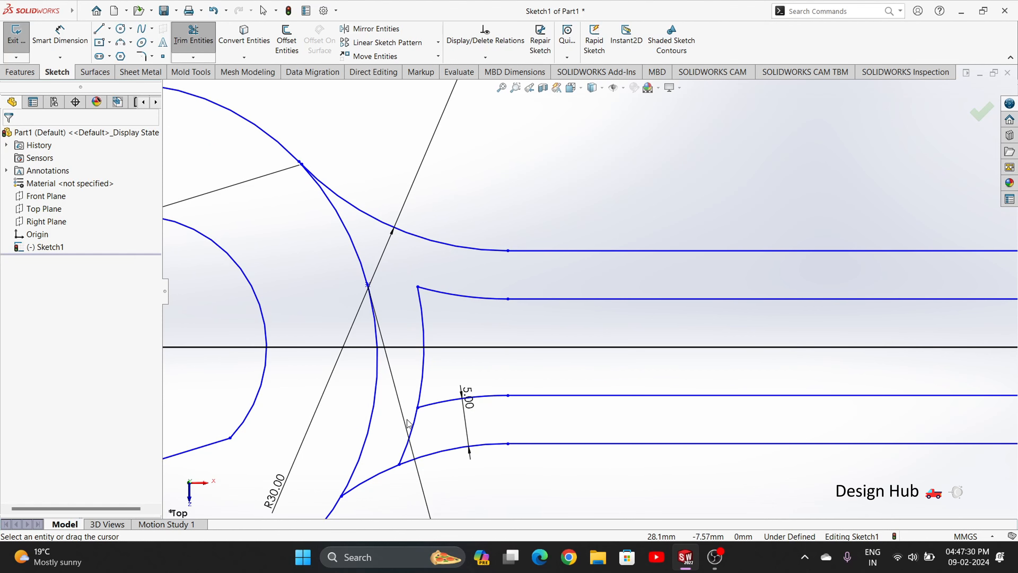
Trim the ends of both inner recess lines that protrude into the ring end's outer circle.
scroll(724, 375, "up", 4)
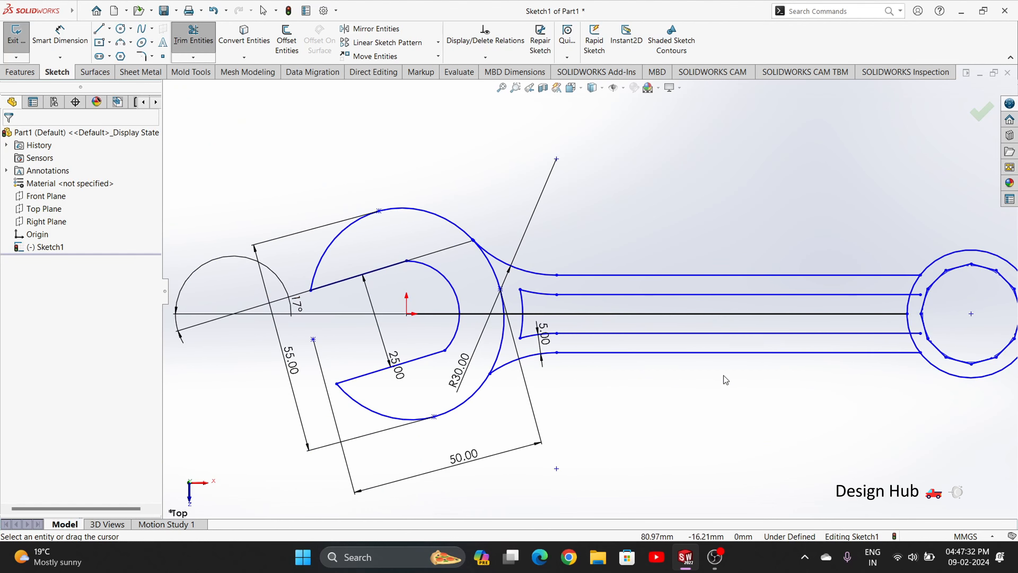
scroll(821, 280, "down", 5)
scroll(804, 320, "down", 3)
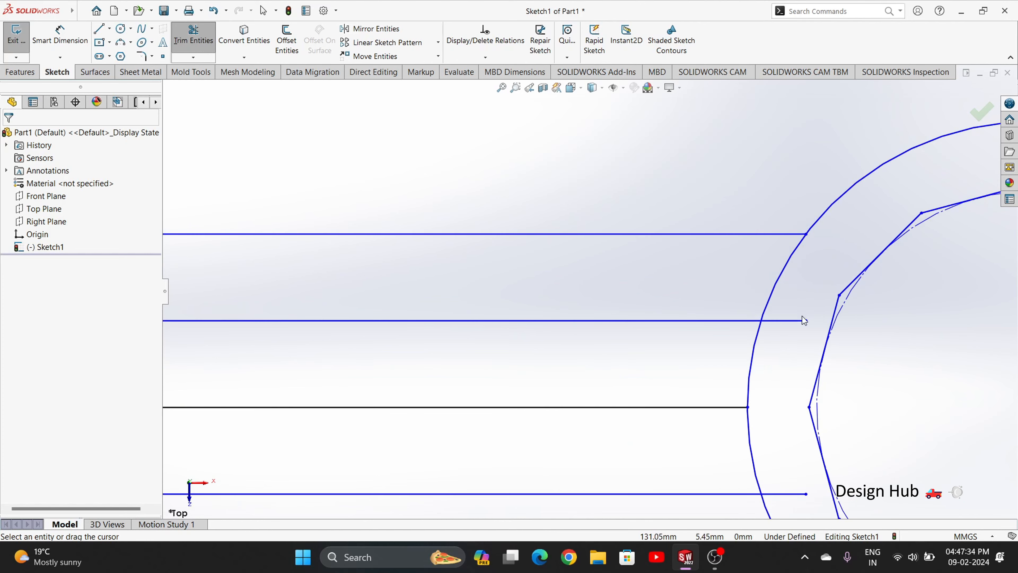
scroll(757, 256, "up", 3)
scroll(696, 304, "down", 2)
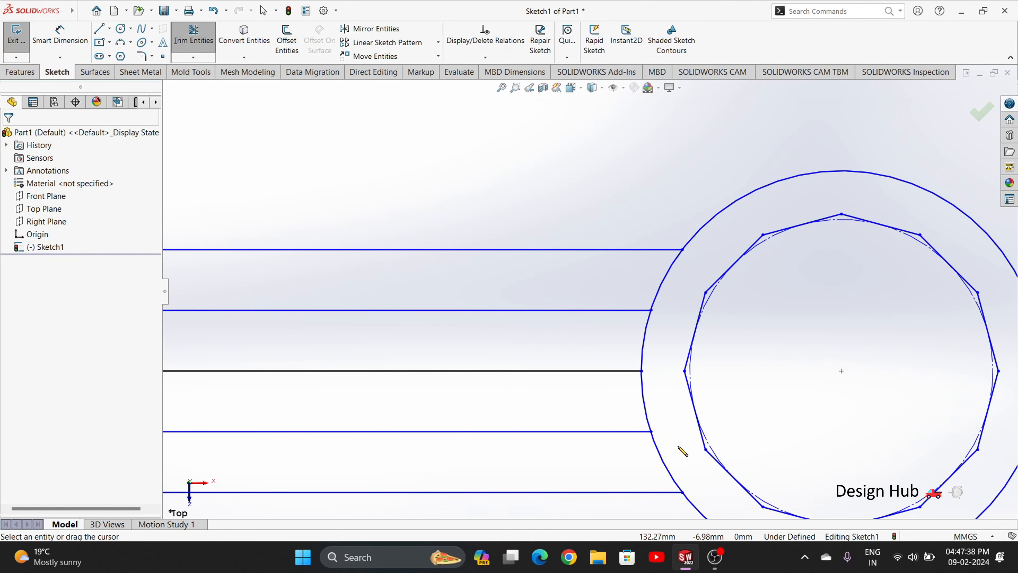
scroll(584, 314, "up", 4)
scroll(463, 289, "down", 2)
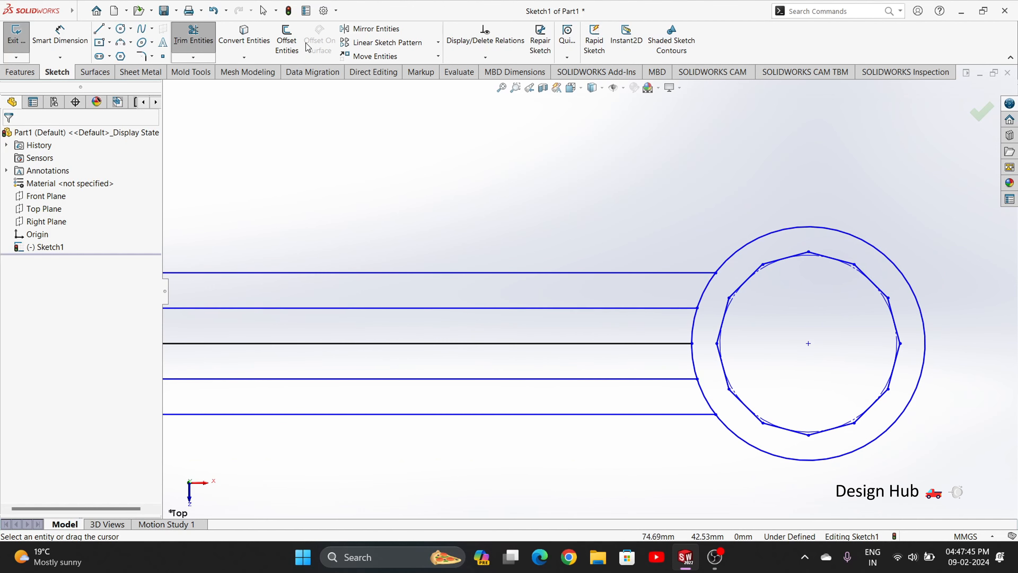
Offset the ring end's outer circle 5 mm outward, with a dimension added.
left_click(286, 40)
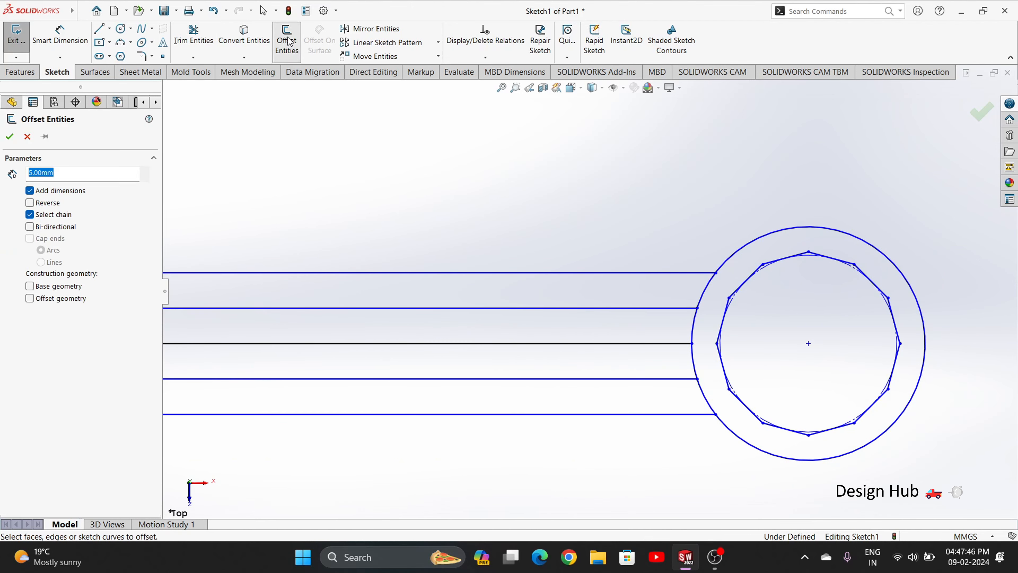
left_click(731, 256)
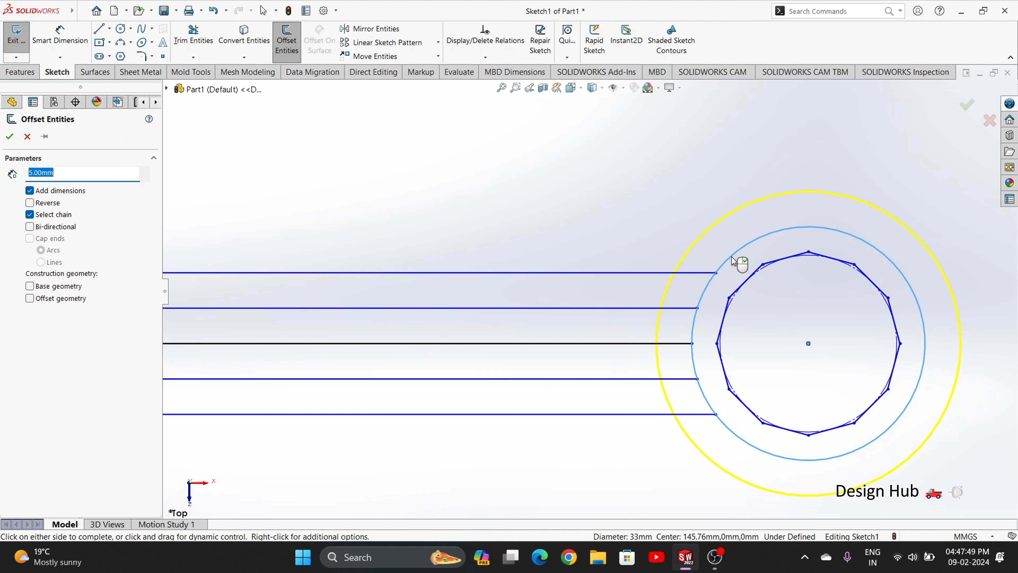
left_click(9, 137)
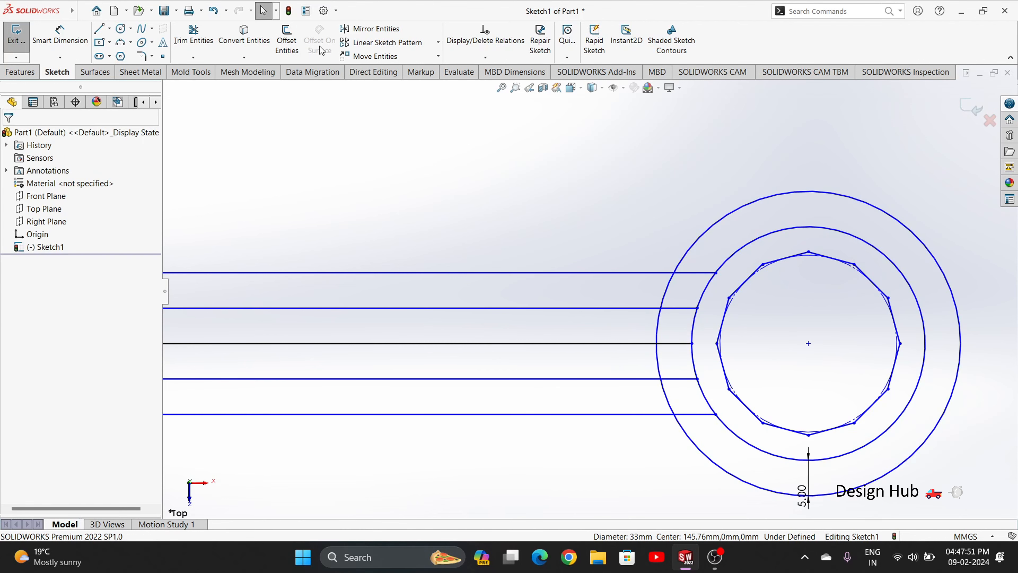
Trim the offset circle to the arc between the inner recess lines and remove the recess line ends beyond it.
left_click(202, 40)
left_click_drag(747, 176, 750, 209)
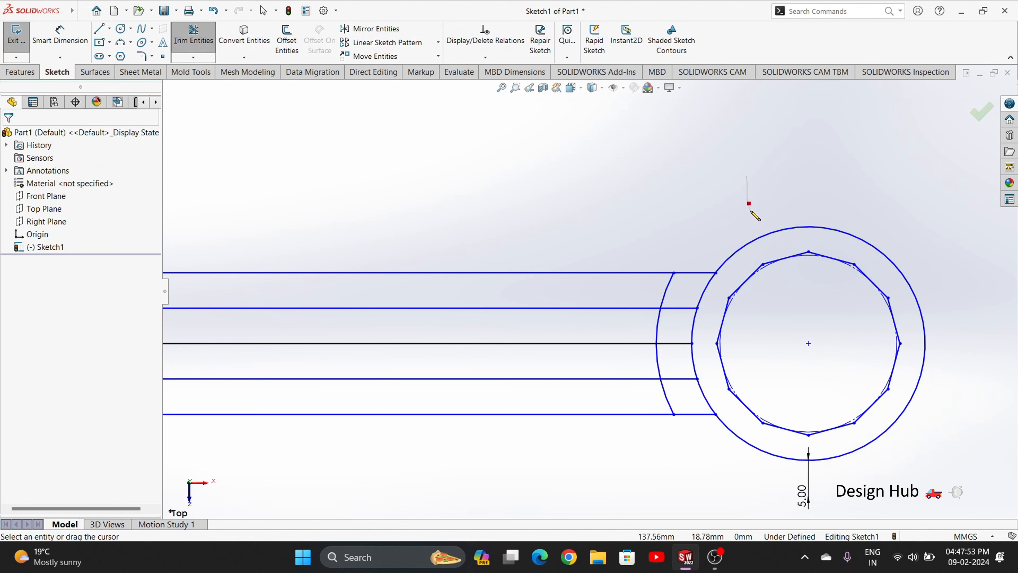
scroll(667, 315, "down", 3)
mouse_move(667, 315)
left_mouse_down()
mouse_move(675, 255)
mouse_move(672, 284)
mouse_move(684, 299)
left_mouse_up()
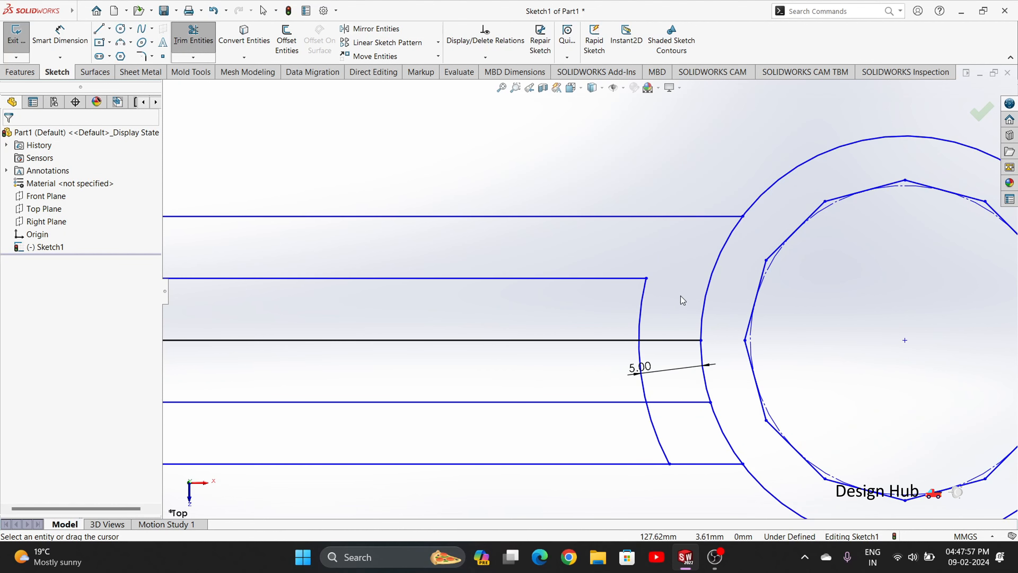
mouse_move(671, 297)
left_mouse_down()
mouse_move(650, 423)
mouse_move(587, 377)
left_mouse_up()
scroll(544, 348, "up", 5)
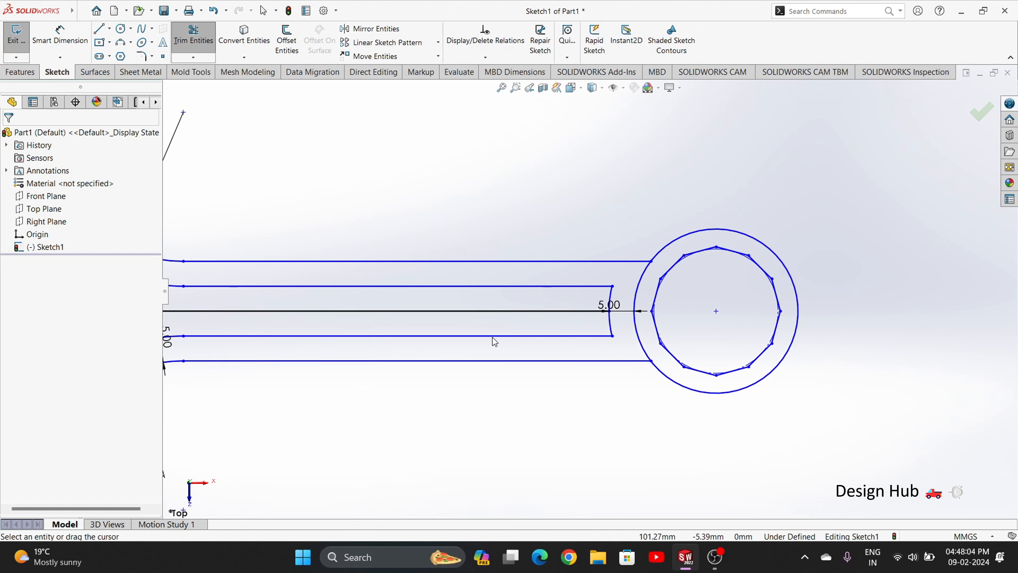
key("Escape")
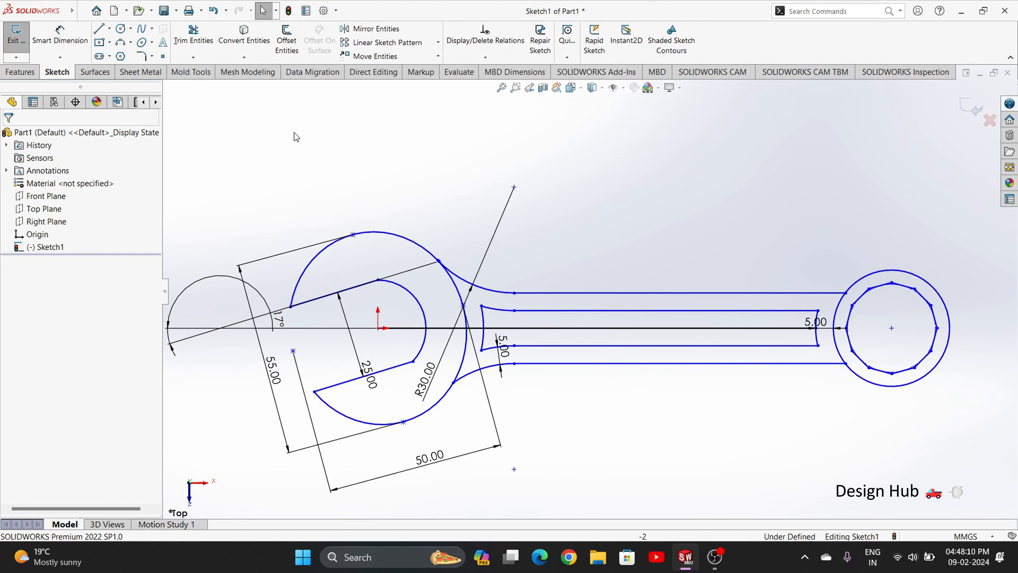
Apply 1 mm sketch fillets to the four corners of the handle's inner recess outline.
left_click(141, 57)
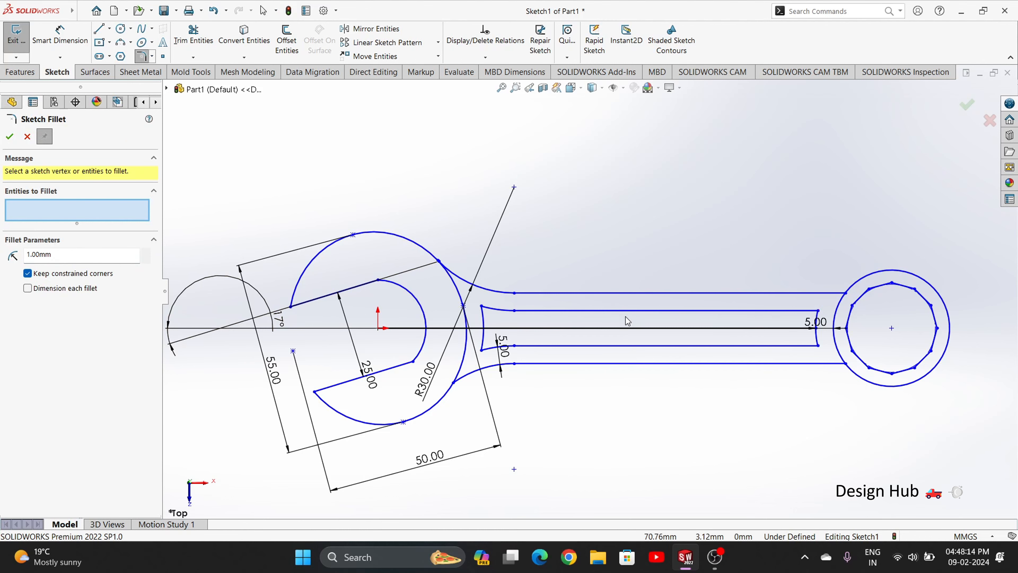
scroll(601, 305, "down", 3)
left_click(247, 282)
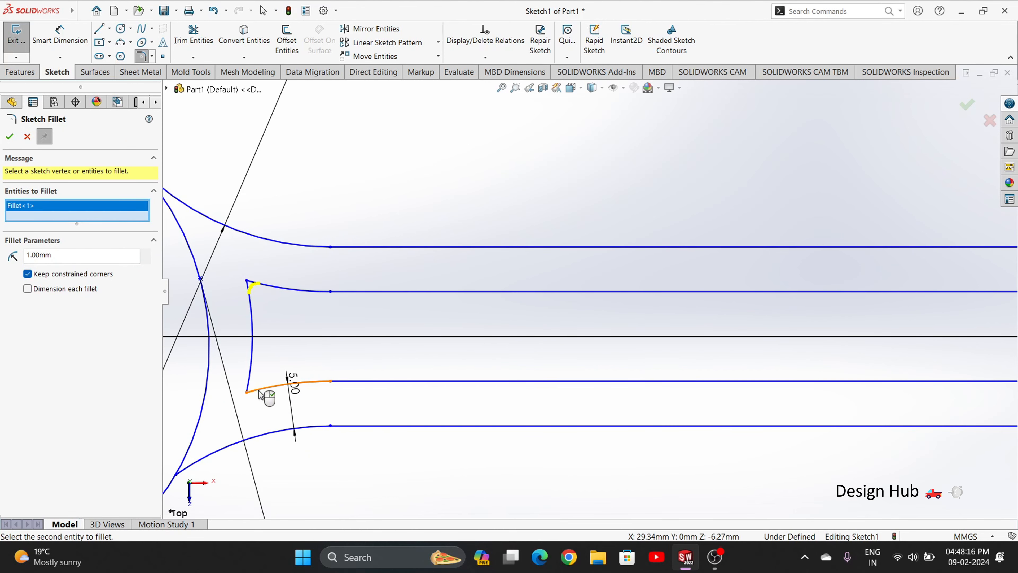
left_click(247, 391)
scroll(841, 305, "up", 4)
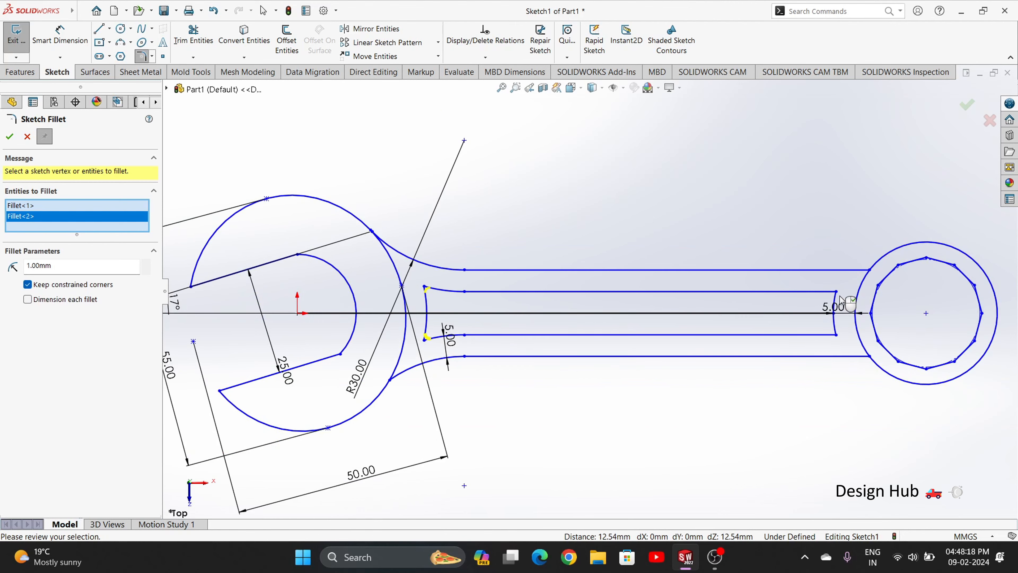
left_click(834, 292)
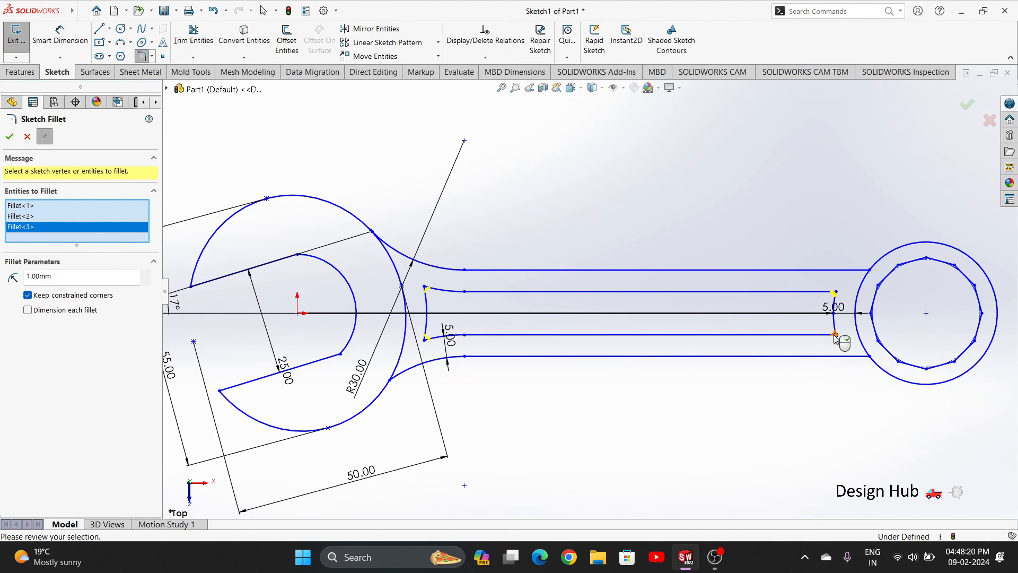
left_click(836, 334)
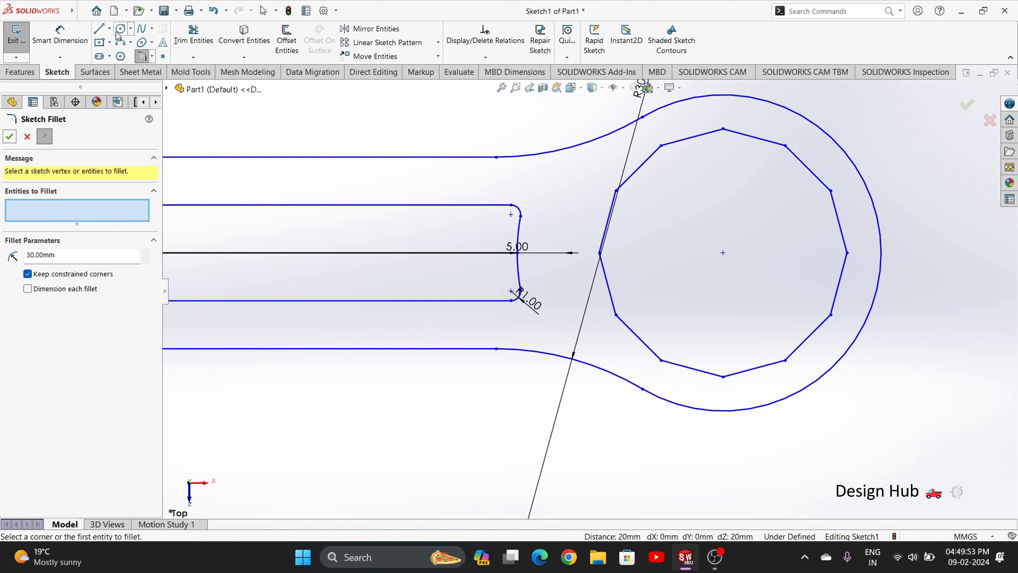
Draw a full circle from the ring end's centre, coinciding with the ring's outer arc.
key("Return")
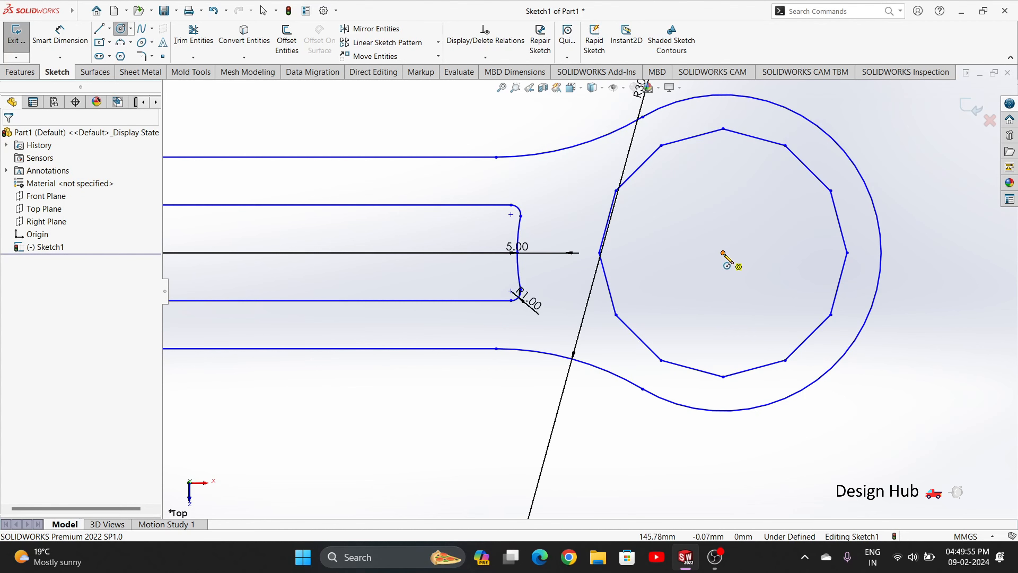
left_click(723, 253)
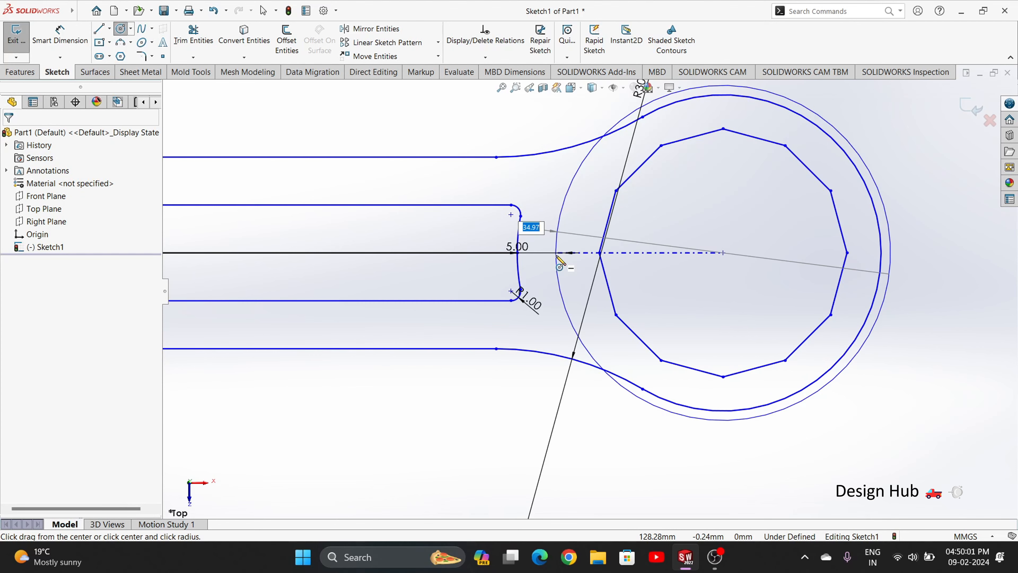
key("Return")
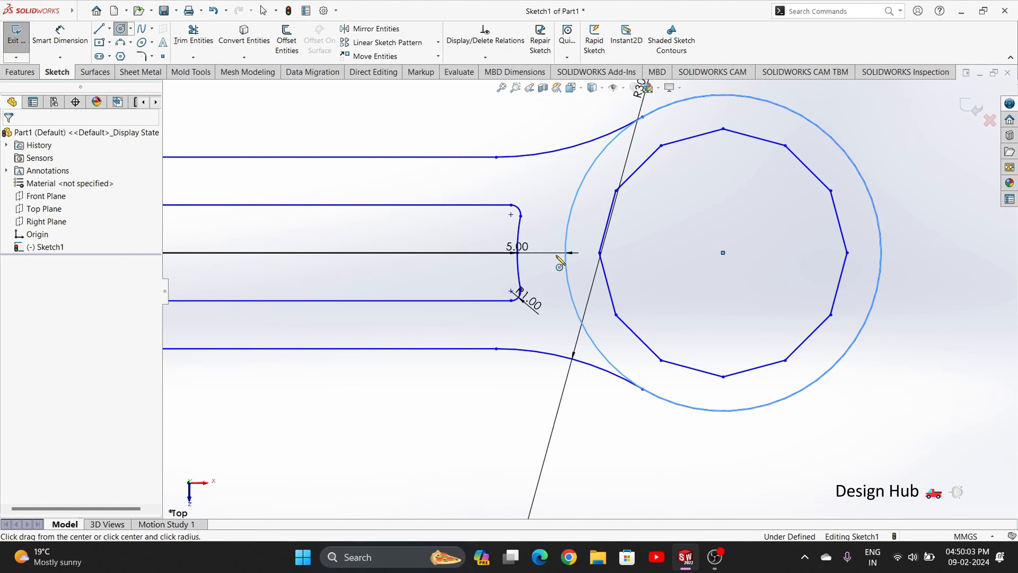
scroll(700, 271, "up", 2)
scroll(573, 213, "down", 2)
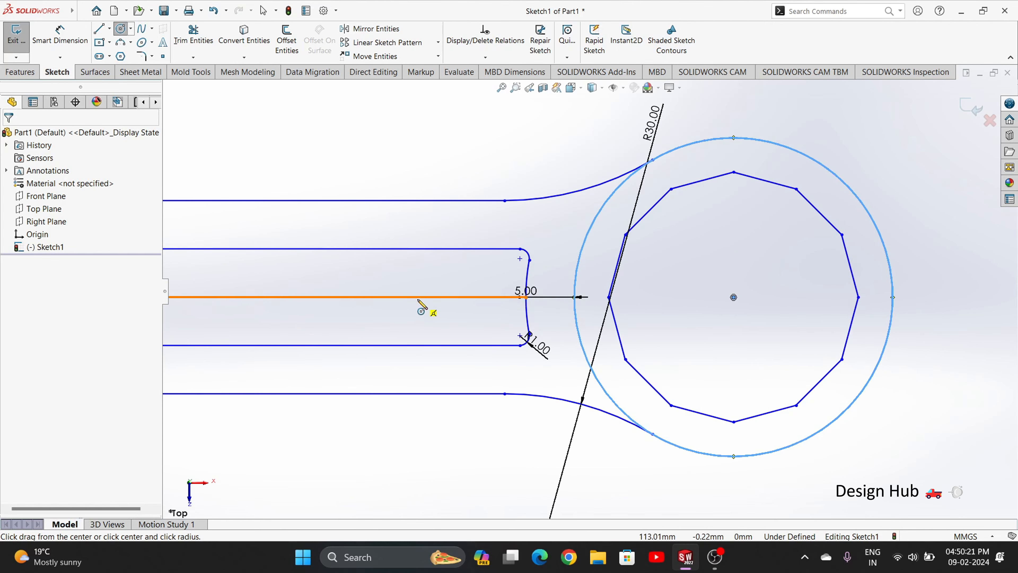
Hide the sketch dimensions in the graphics view.
scroll(420, 300, "up", 4)
scroll(416, 298, "up", 4)
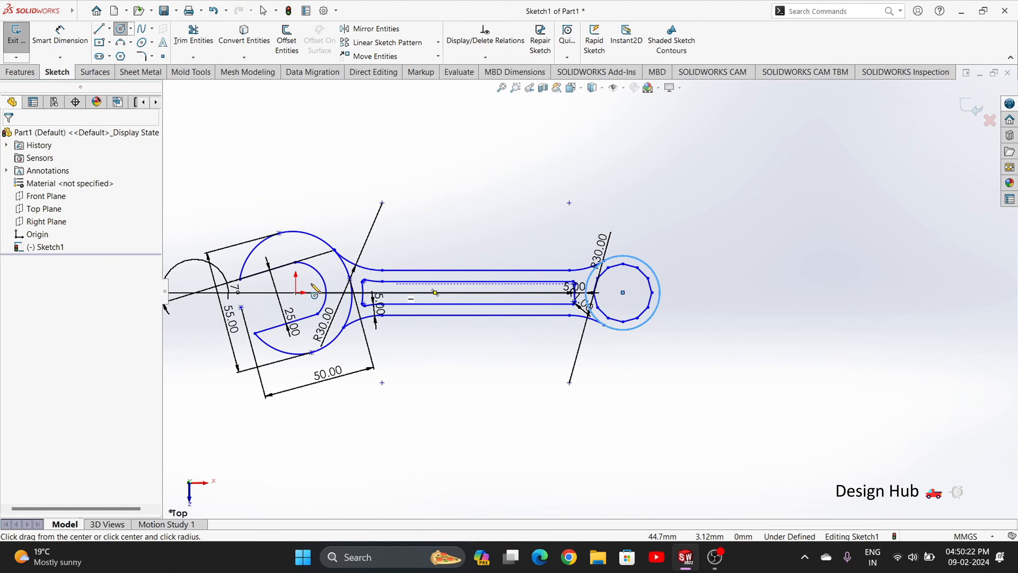
scroll(359, 272, "down", 3)
scroll(356, 265, "up", 1)
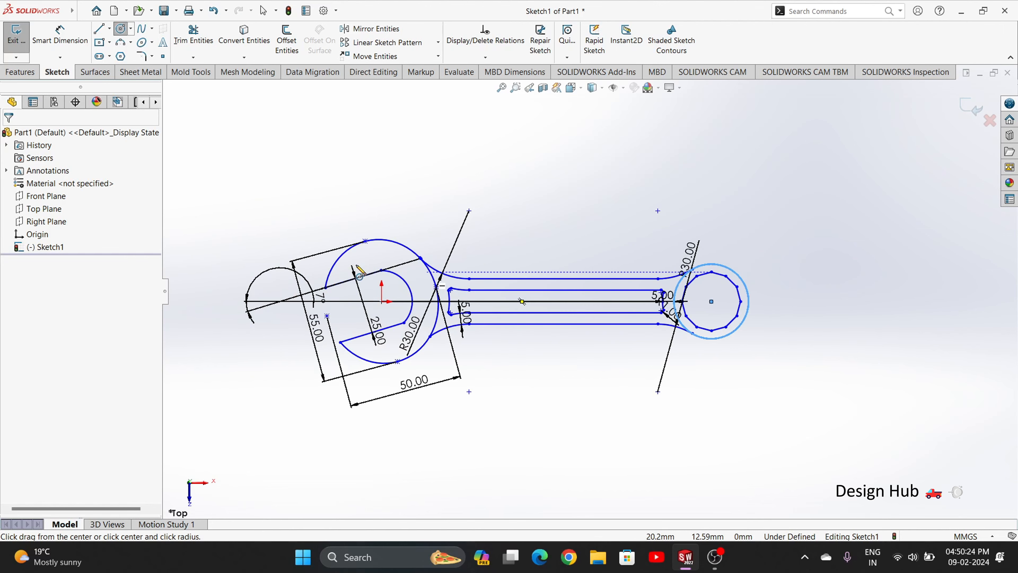
scroll(357, 266, "down", 1)
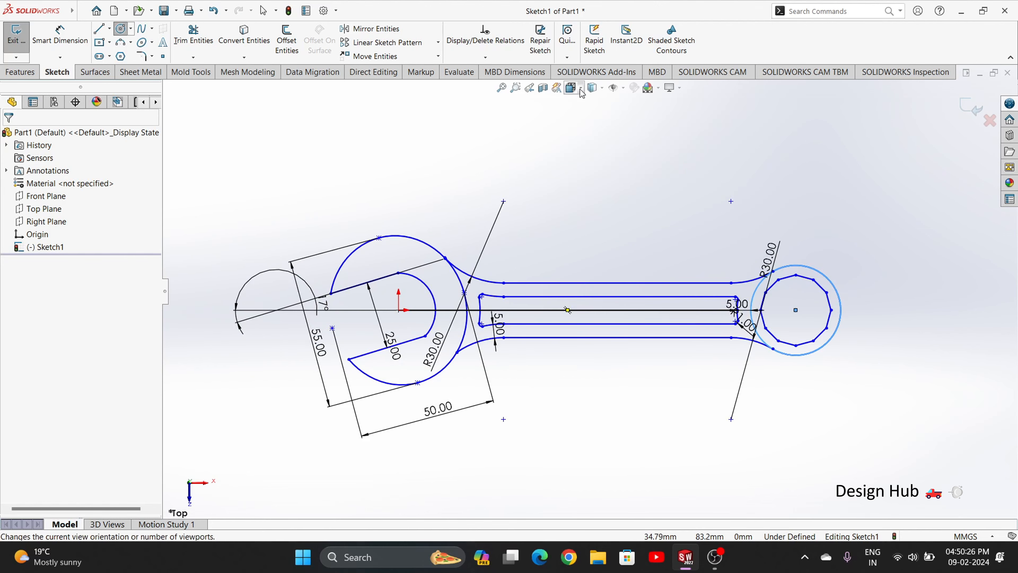
left_click(623, 88)
left_click(614, 195)
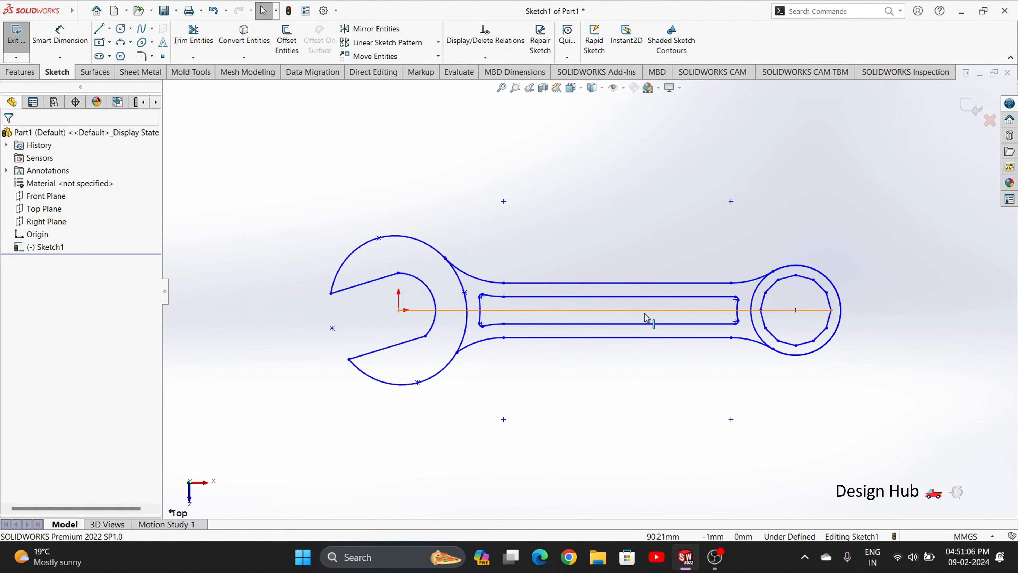
Delete the horizontal line running through the middle of the handle, along with its associated dimensions.
left_click(646, 311)
key("Delete")
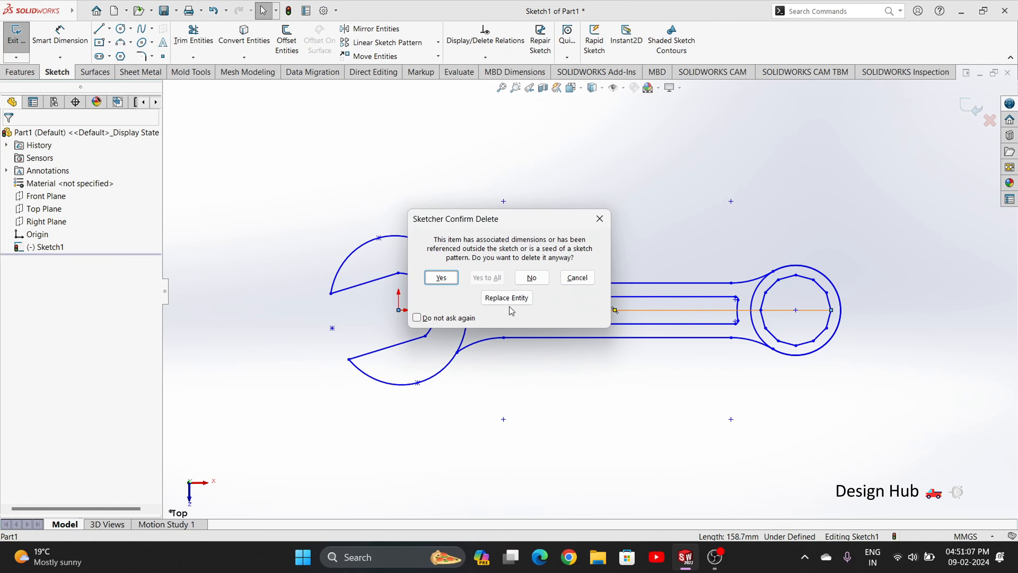
left_click(444, 280)
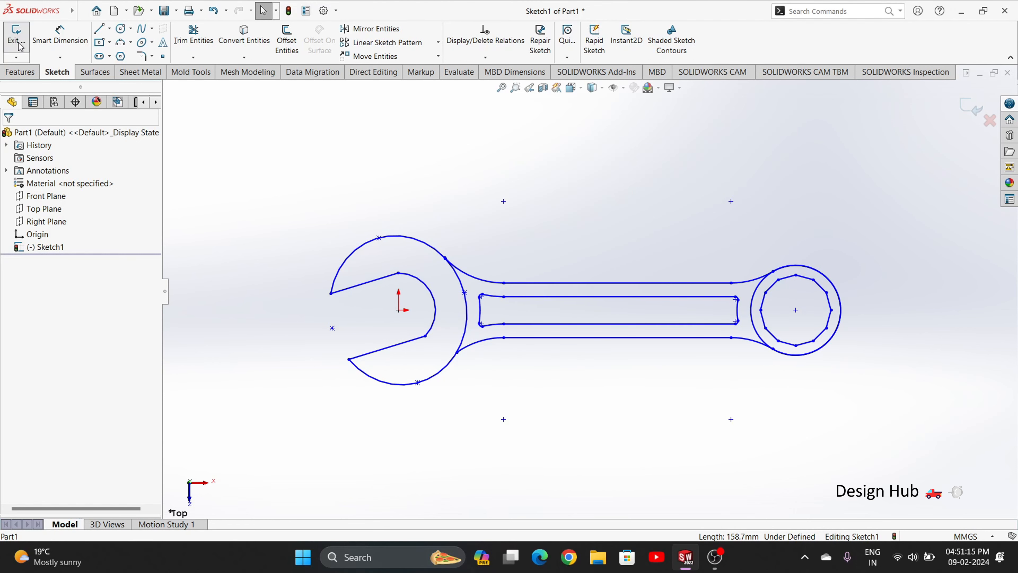
Extrude the open jaw region and the 12-sided ring region as blind bosses 10 mm high.
left_click(25, 76)
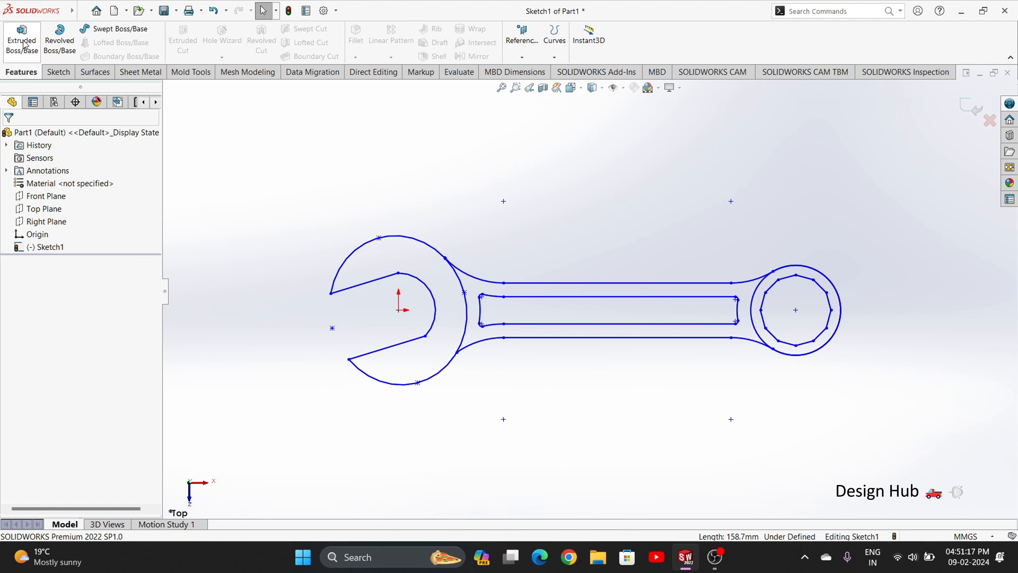
left_click(24, 44)
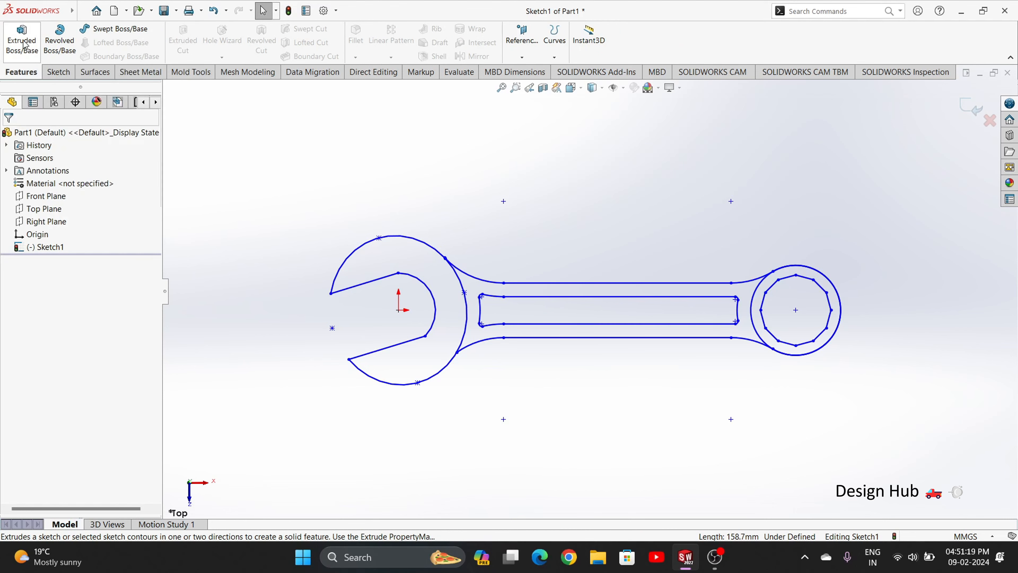
scroll(665, 276, "down", 5)
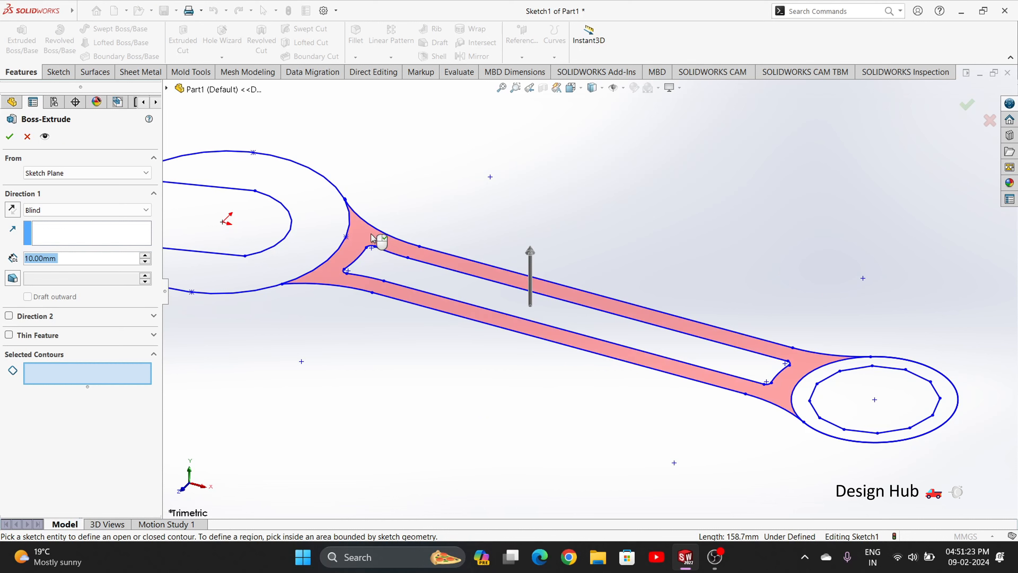
left_click(335, 235)
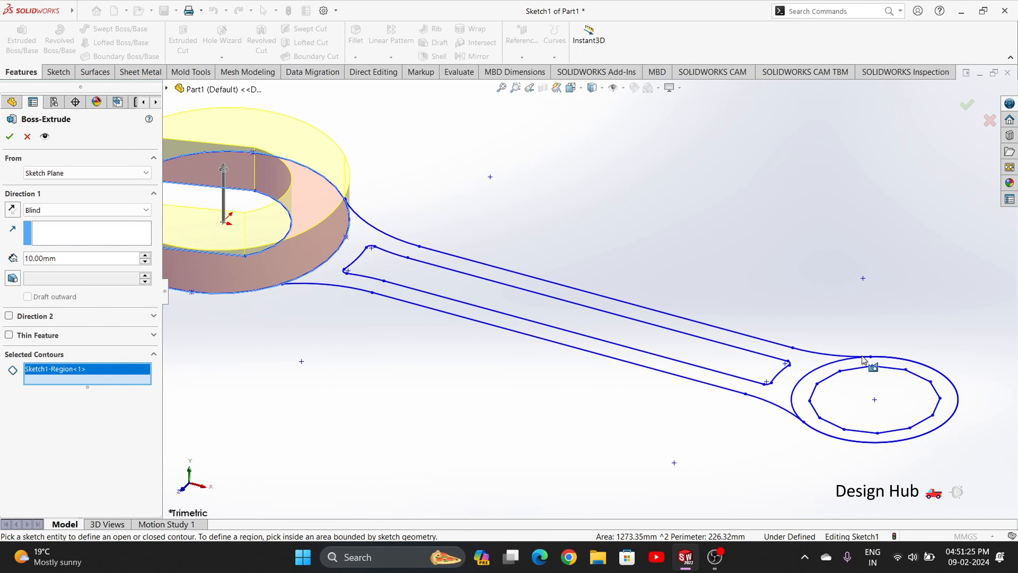
left_click(874, 363)
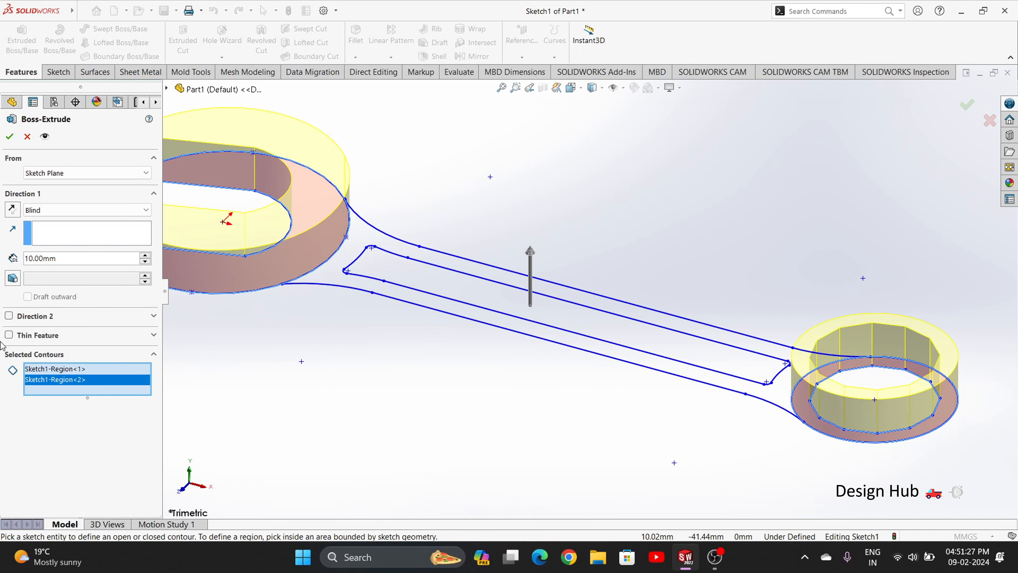
double_click(78, 258)
left_click(9, 138)
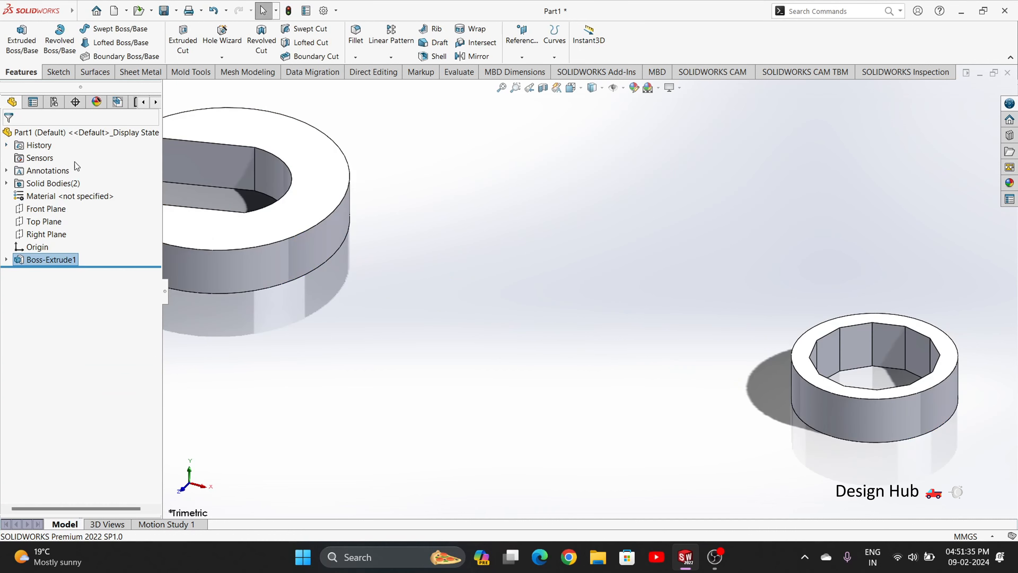
Extrude the handle's outer frame region from the existing sketch as a blind boss 6 mm deep, starting at a 3 mm offset.
left_click(6, 260)
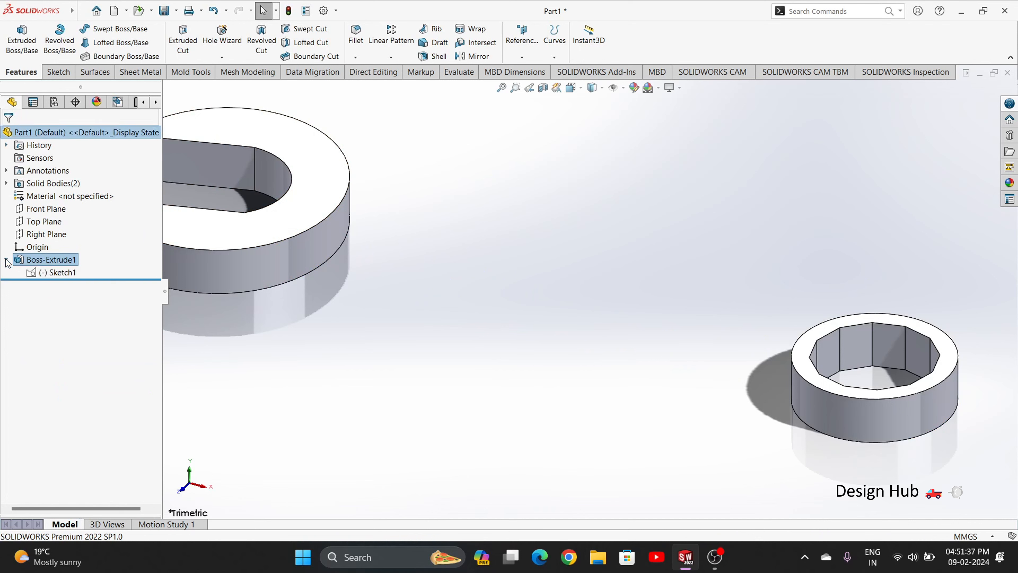
left_click(57, 272)
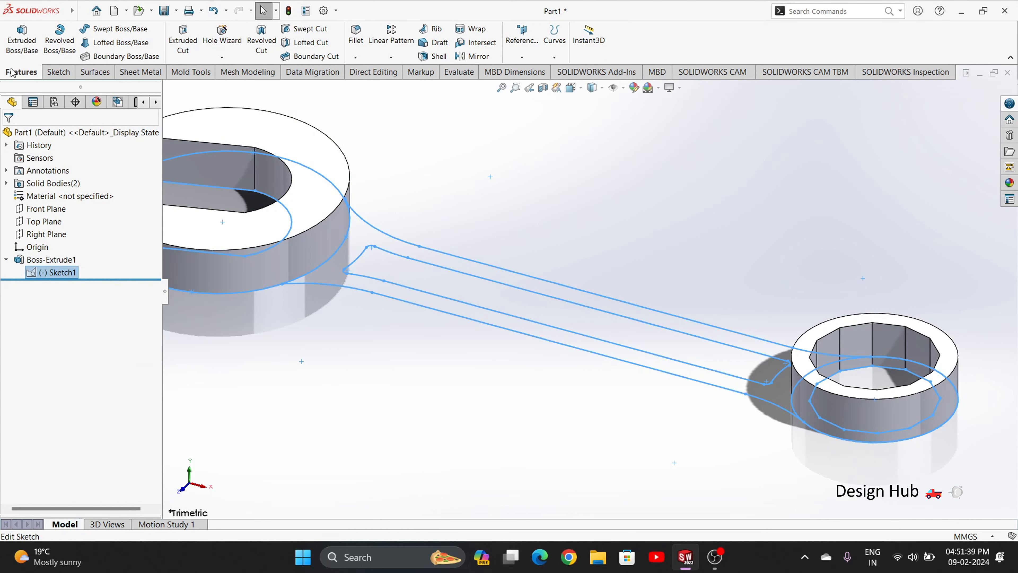
left_click(23, 51)
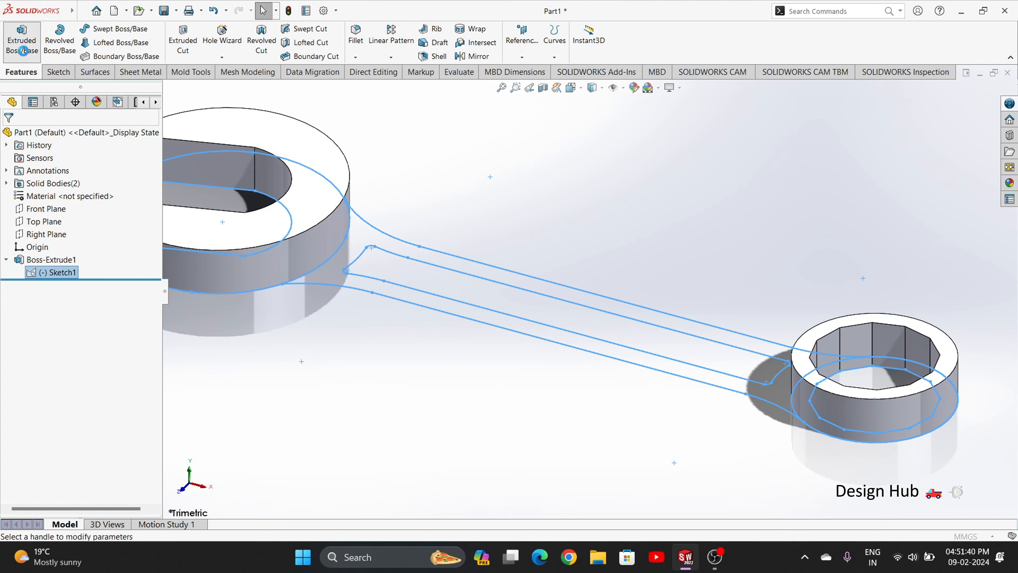
left_click(346, 257)
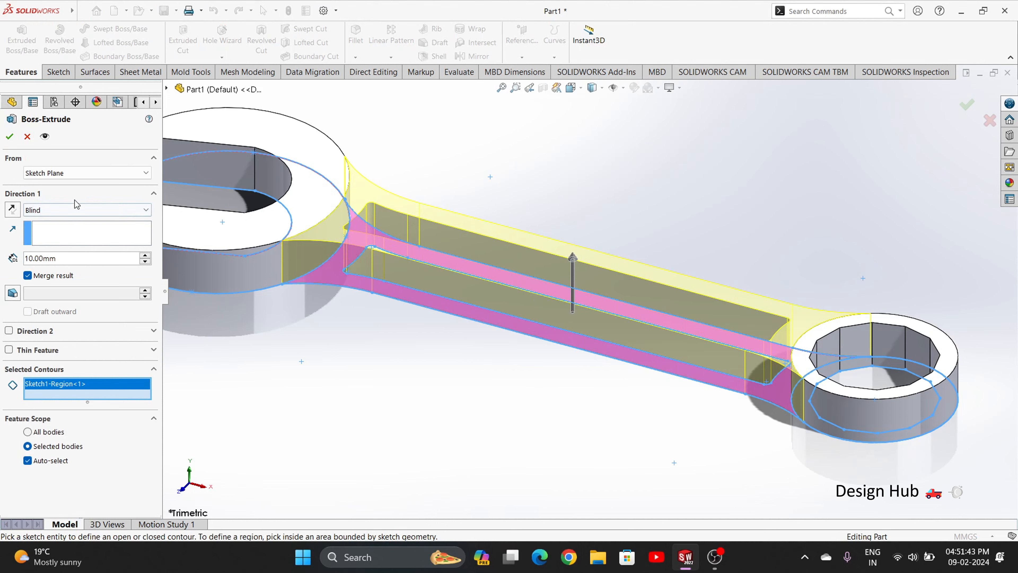
left_click(74, 173)
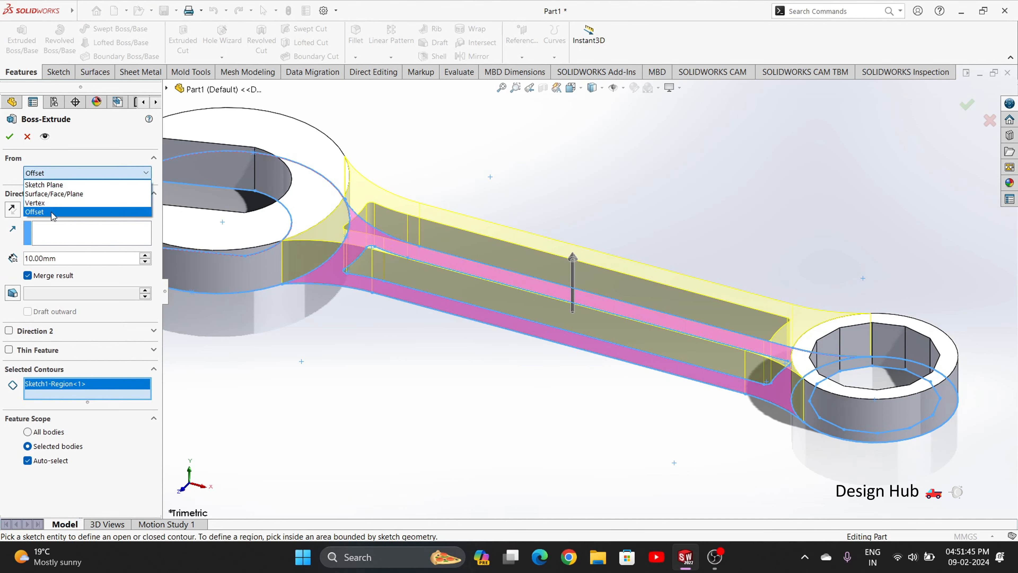
left_click(72, 213)
double_click(73, 193)
type("3")
key("Return")
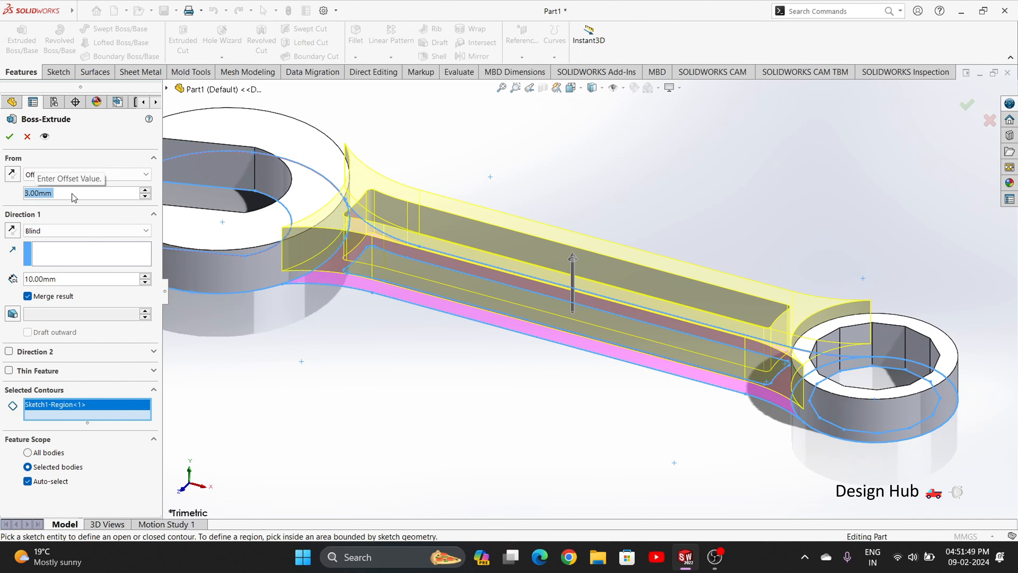
double_click(69, 283)
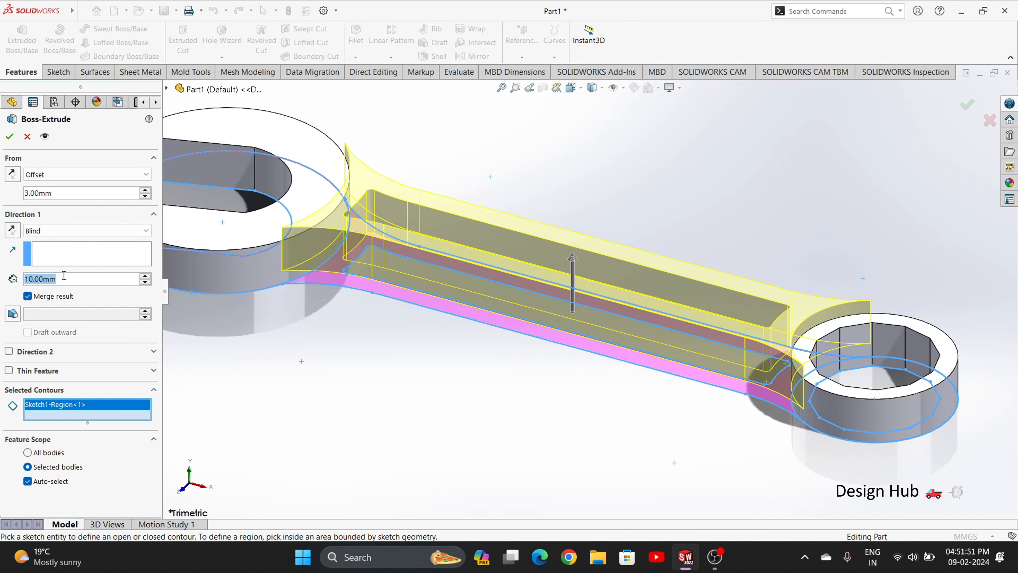
type("6")
key("Return")
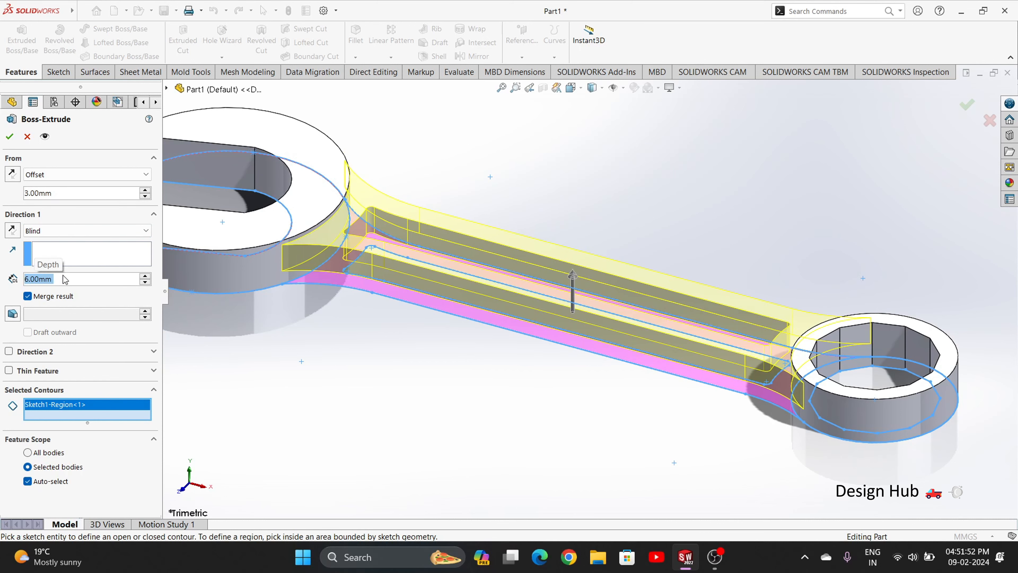
left_click(9, 139)
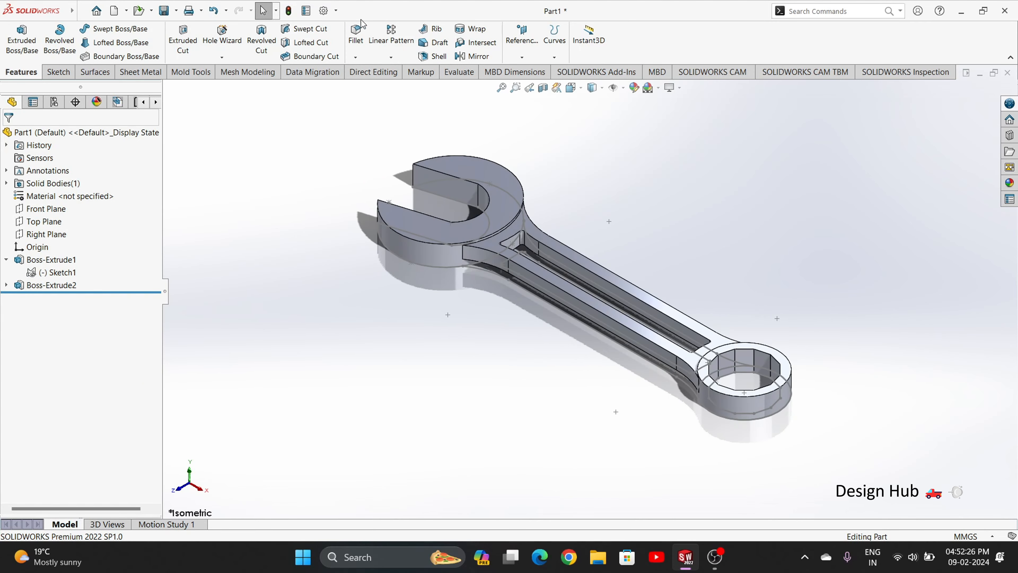
Extrude the handle's inner recess region from the same sketch as a blind boss 2 mm deep, starting at a 4 mm offset.
left_click(56, 273)
left_click(21, 40)
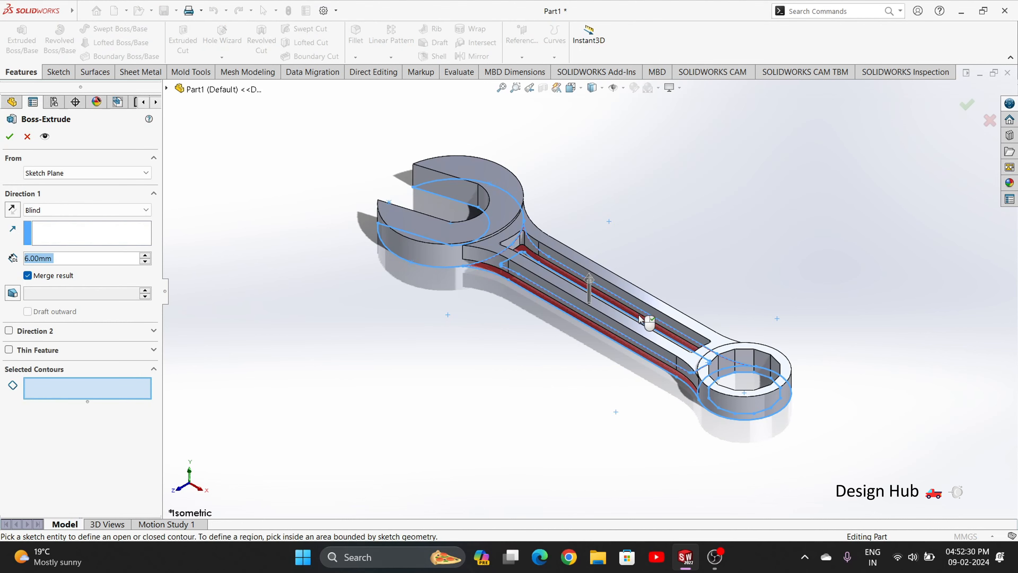
middle_click_drag(719, 302, 696, 344)
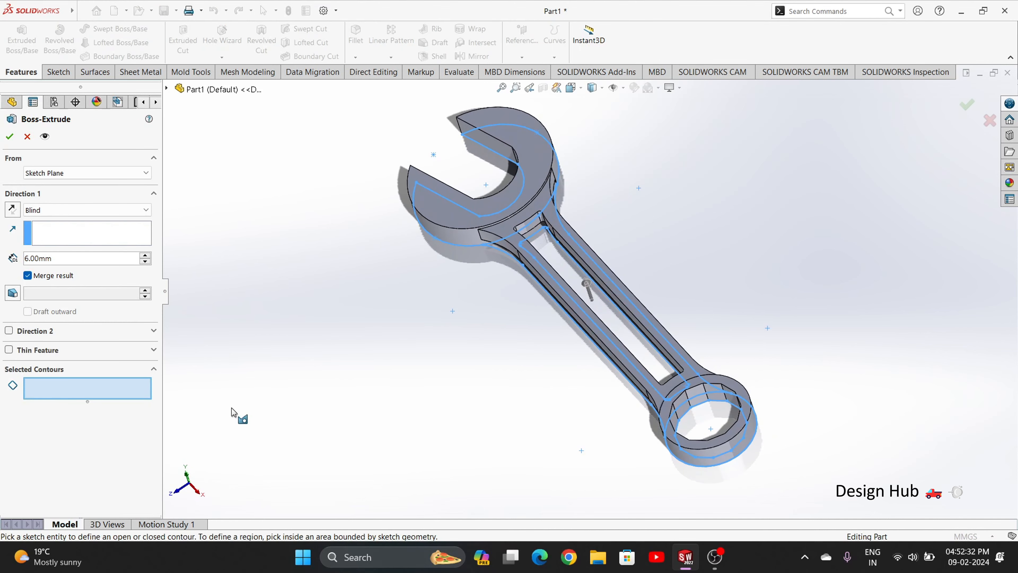
left_click(108, 402)
left_click(581, 274)
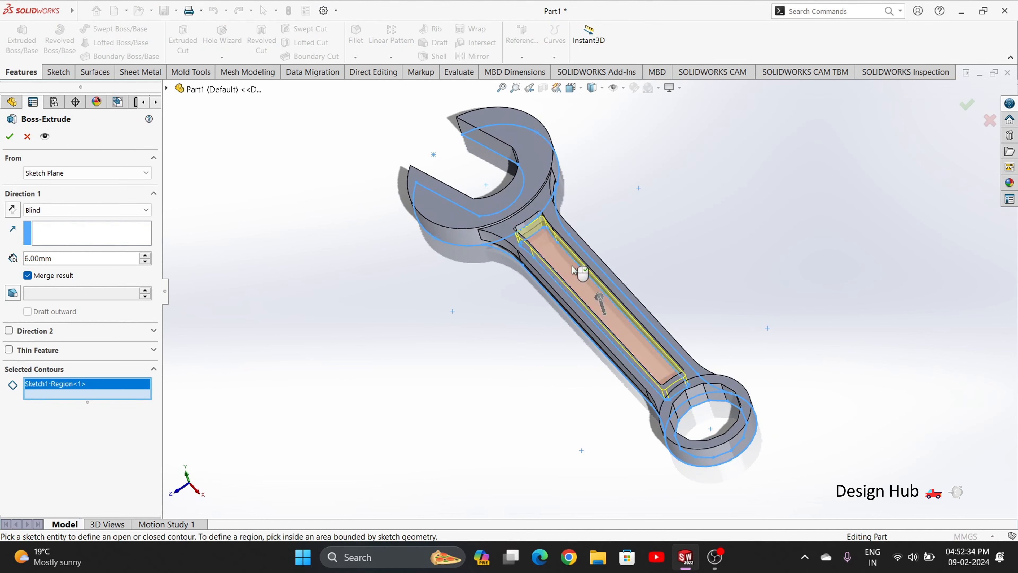
mouse_move(545, 421)
middle_mouse_down()
mouse_move(575, 411)
mouse_move(620, 346)
middle_mouse_up()
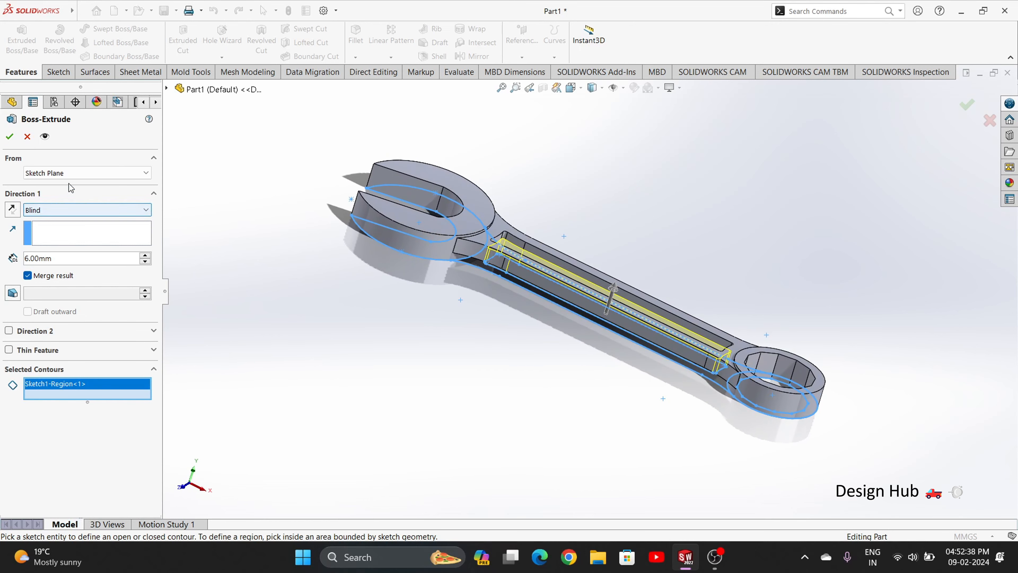
left_click(71, 173)
left_click(76, 210)
left_click(70, 192)
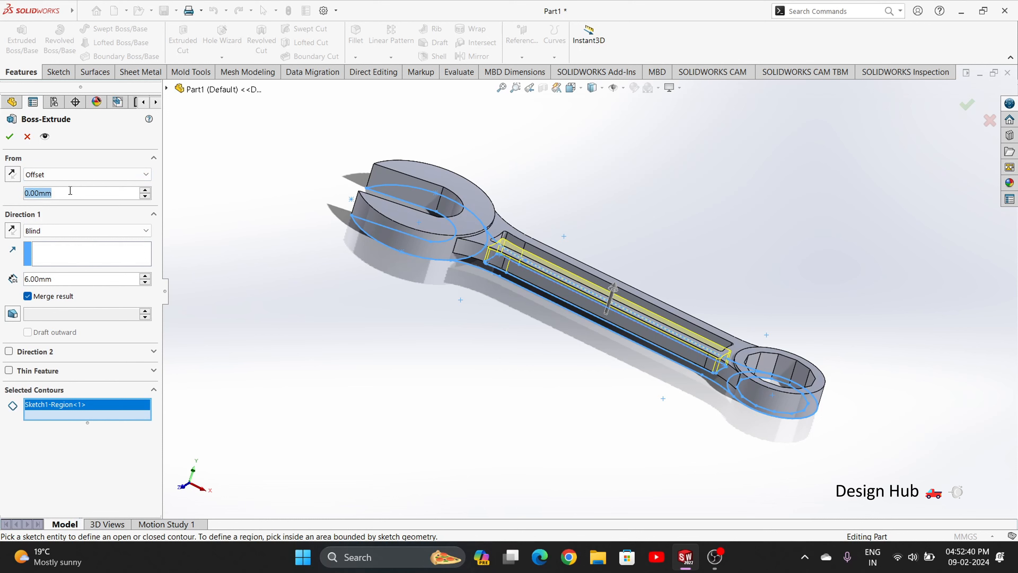
type("4")
key("Return")
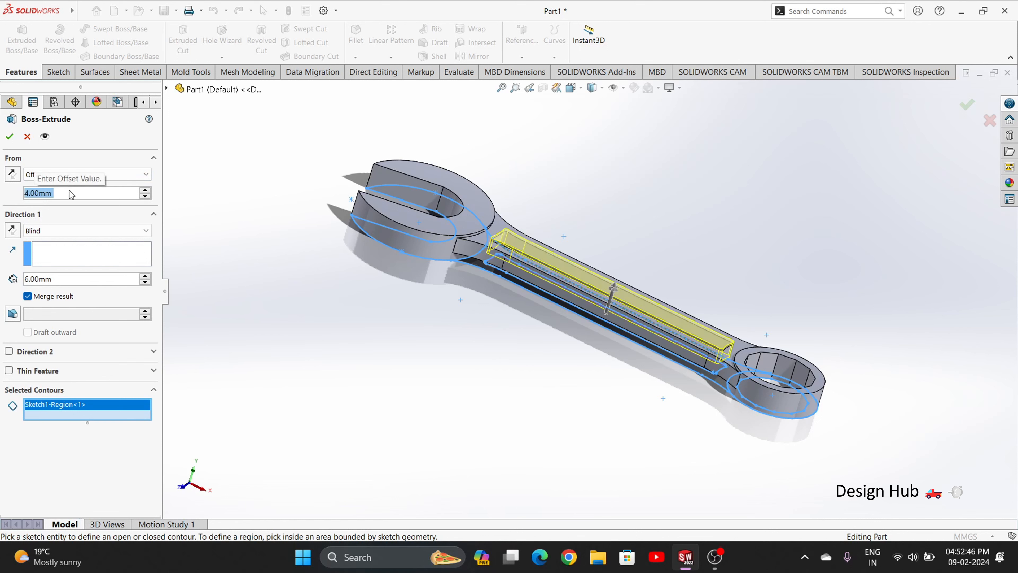
left_click(75, 278)
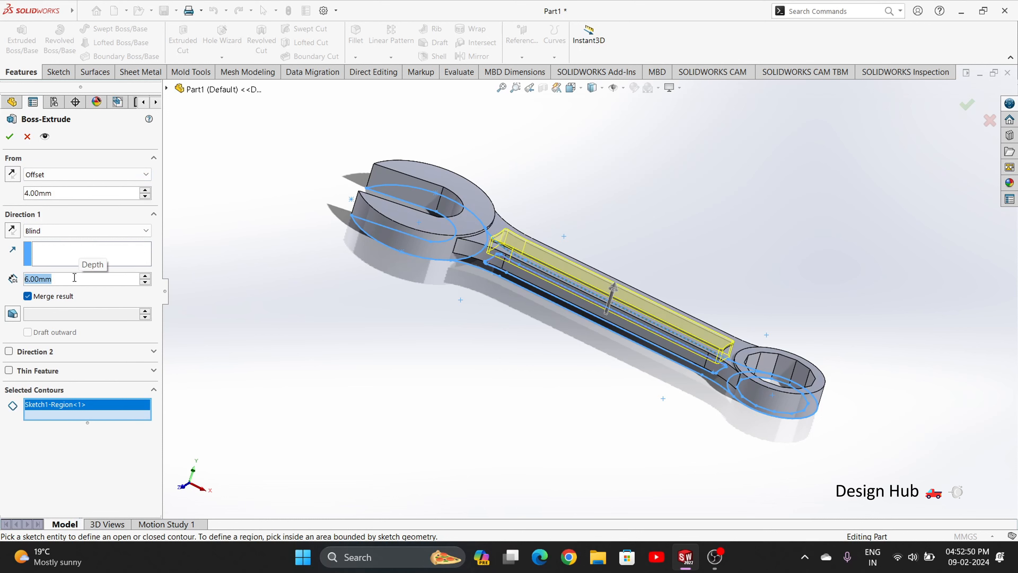
type("2")
key("Return")
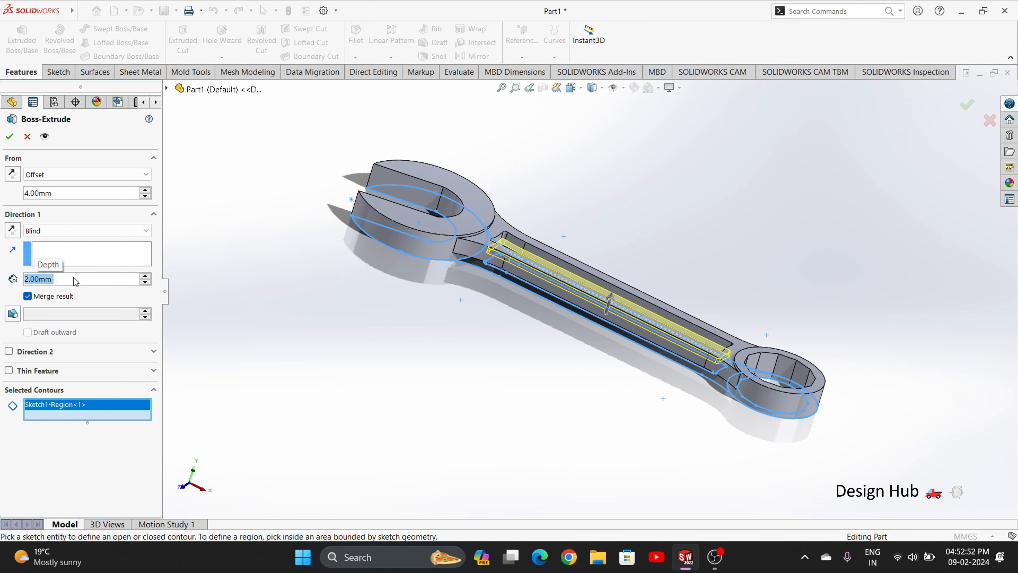
left_click(9, 137)
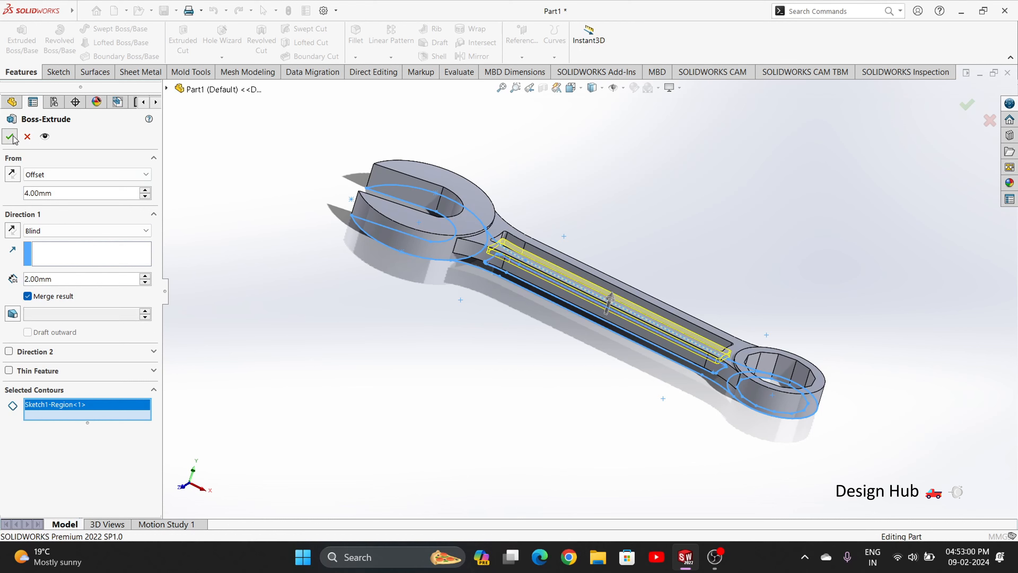
middle_click_drag(712, 400, 275, 323)
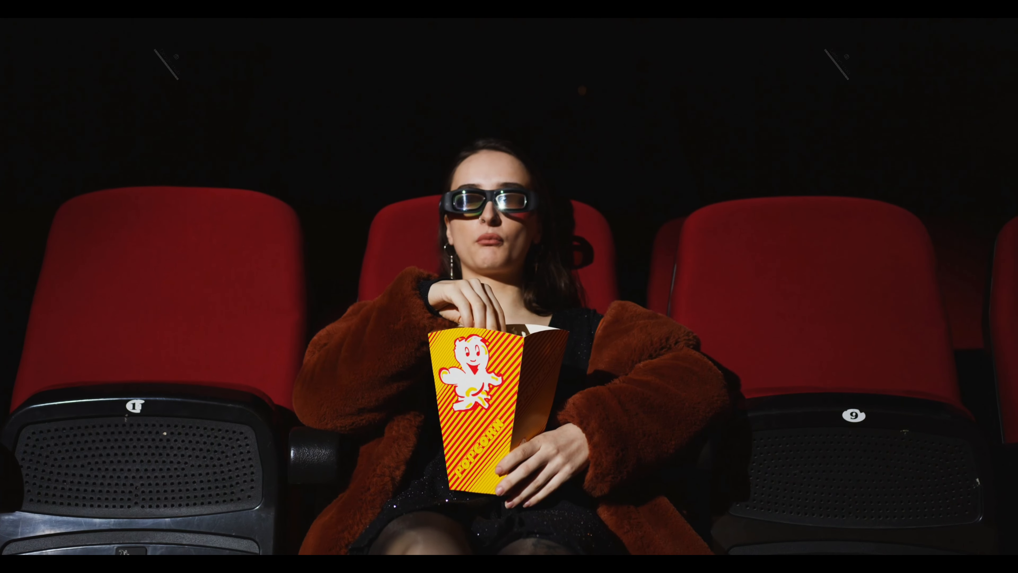